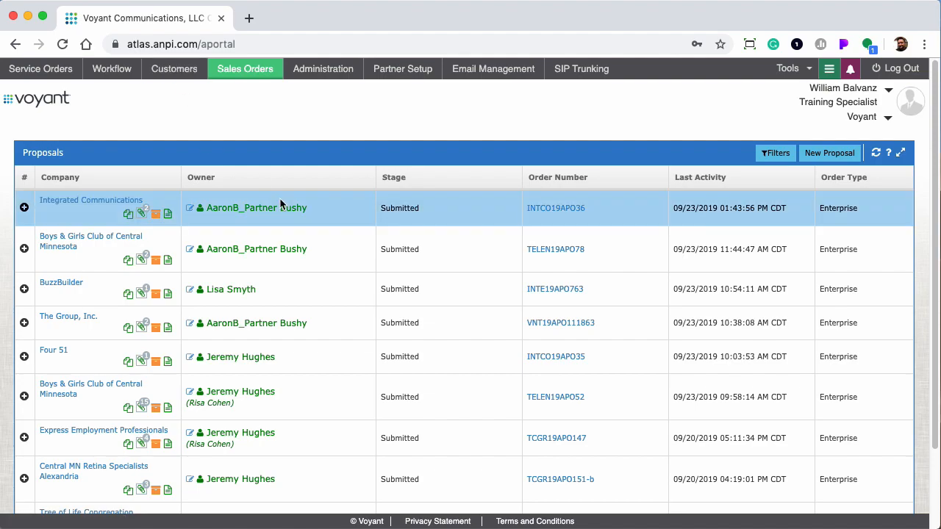
Open the wholesale partner setup of Acme Telecom Training Partner and view its Main Hosted Contact details
{"action": "left_click", "coordinate": [403, 80]}
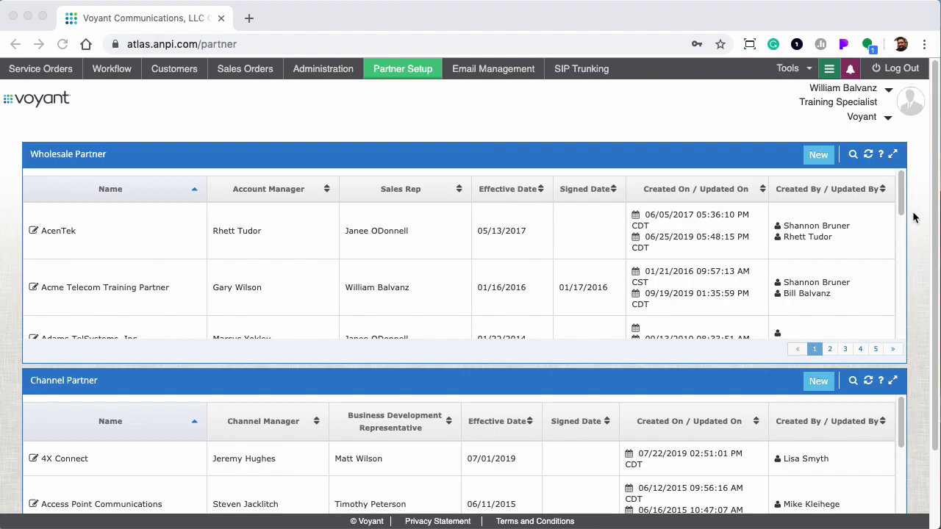
{"action": "left_click", "coordinate": [698, 96]}
{"action": "left_click", "coordinate": [191, 287]}
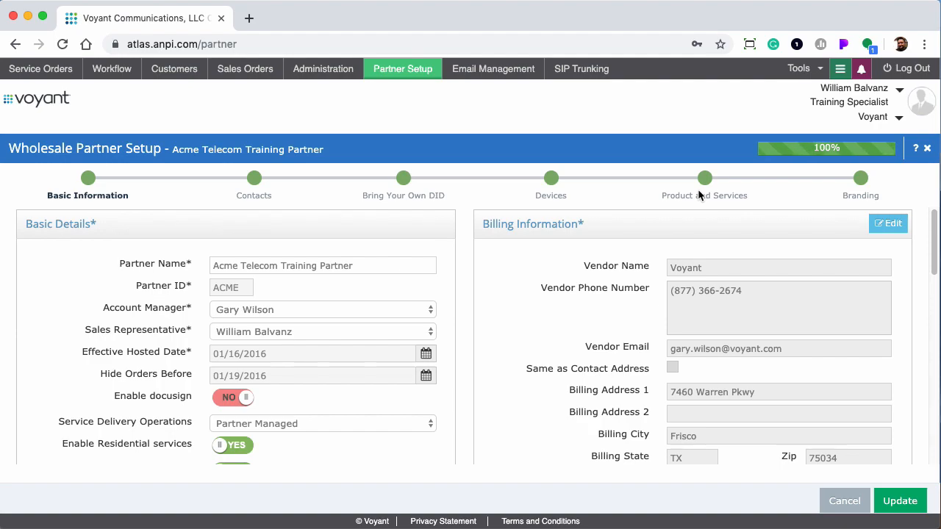
{"action": "left_click", "coordinate": [255, 177]}
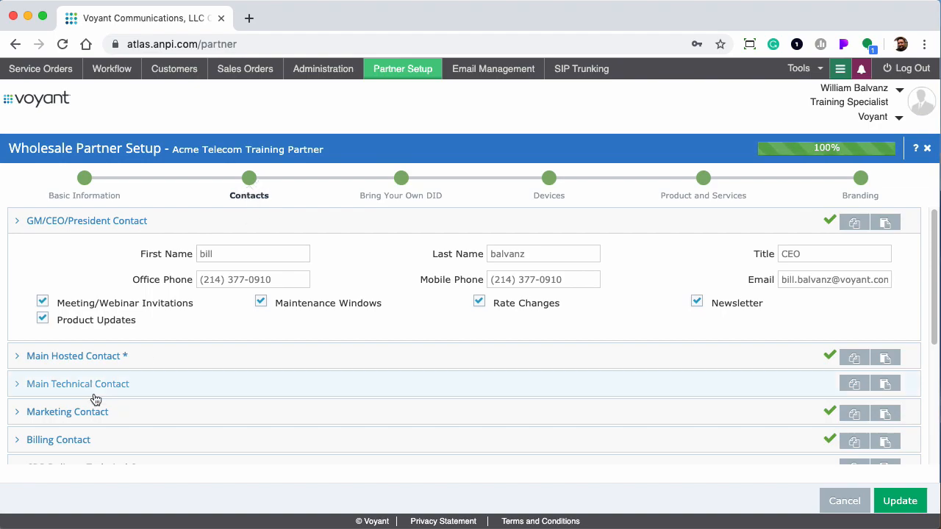
{"action": "left_click", "coordinate": [66, 357]}
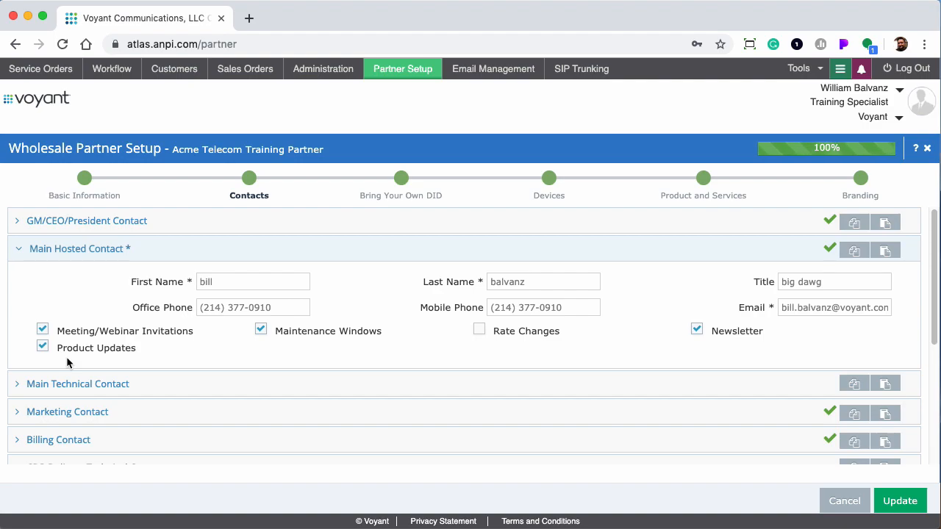
Review the partner's device list down to the Polycom VVX411 PS pricing details
{"action": "left_click", "coordinate": [552, 179]}
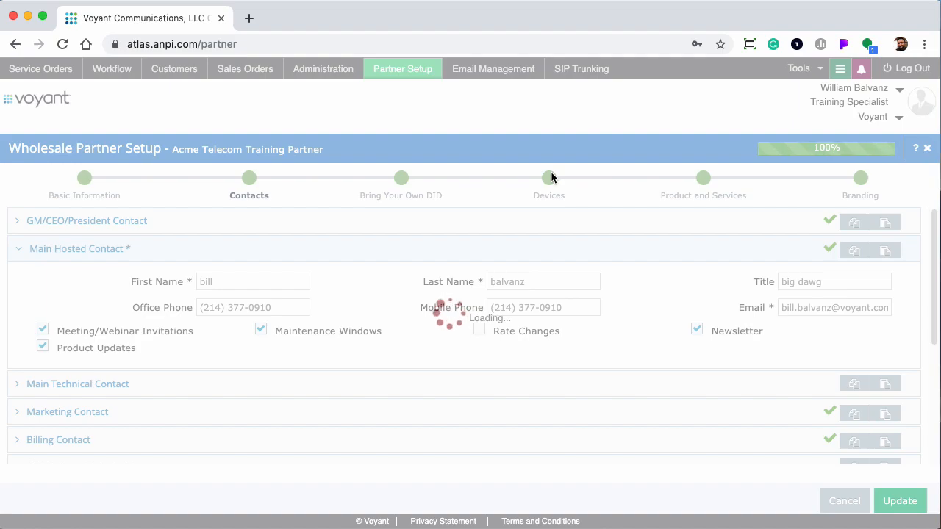
{"action": "scroll", "coordinate": [232, 302], "scroll_direction": "down", "scroll_amount": 10}
{"action": "scroll", "coordinate": [233, 302], "scroll_direction": "down", "scroll_amount": 12}
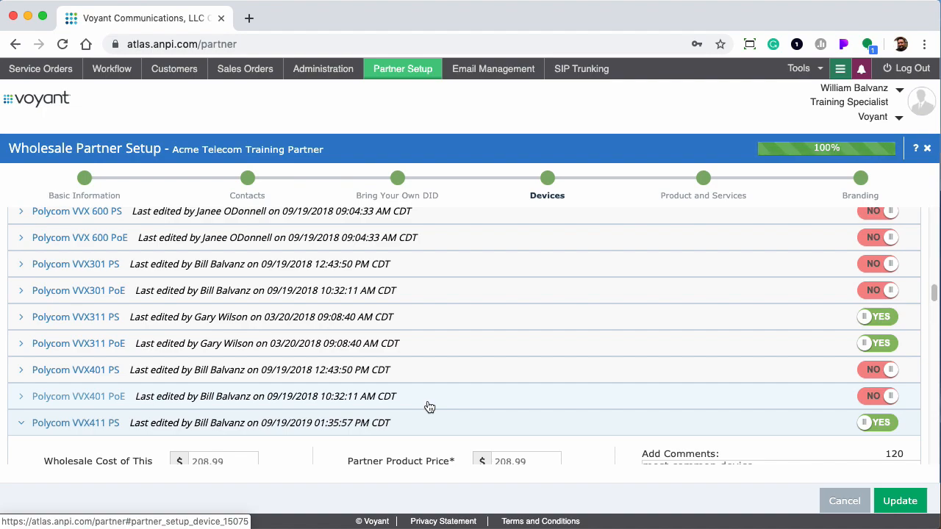
{"action": "scroll", "coordinate": [429, 407], "scroll_direction": "down", "scroll_amount": 2}
{"action": "scroll", "coordinate": [429, 407], "scroll_direction": "down", "scroll_amount": 2}
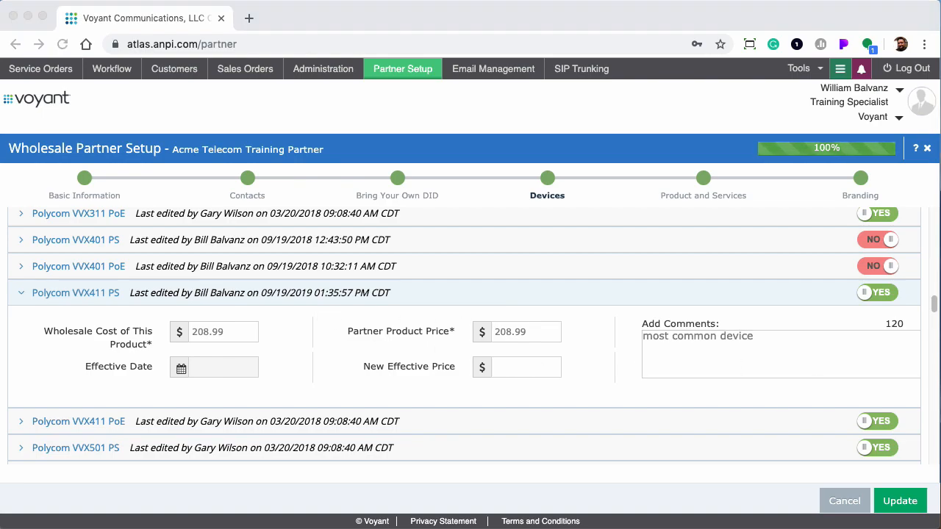
Examine the partner's products and services, from SIP Trunk and Residential Products to Business Seats, checking which are enabled
{"action": "left_click", "coordinate": [689, 195]}
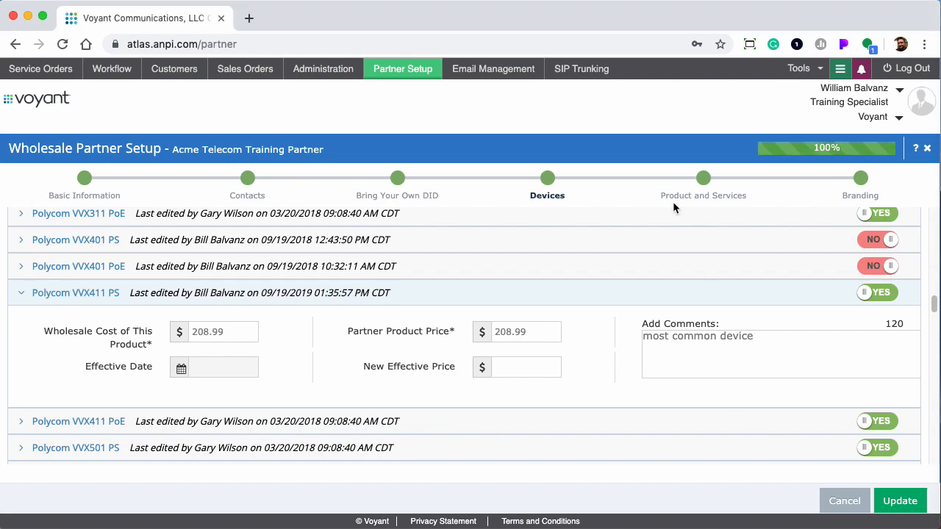
{"action": "left_click", "coordinate": [705, 181]}
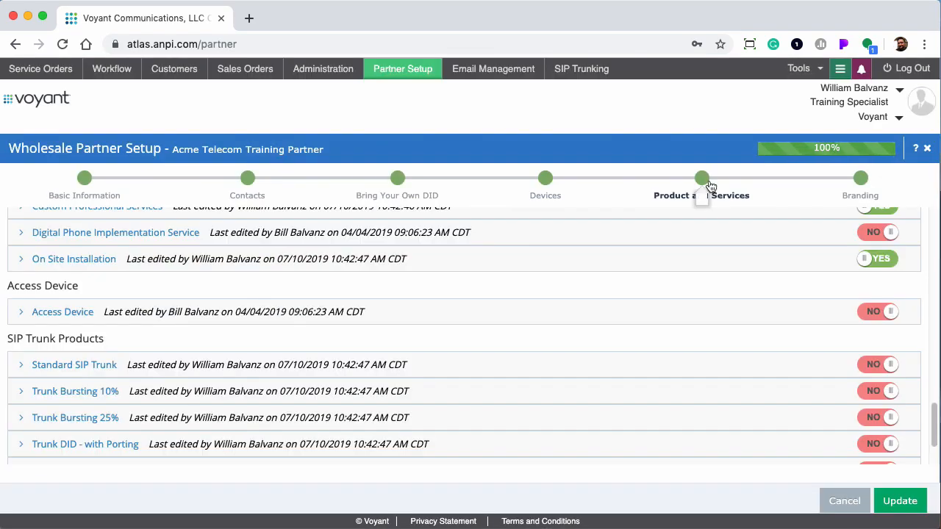
{"action": "scroll", "coordinate": [591, 406], "scroll_direction": "up", "scroll_amount": 2}
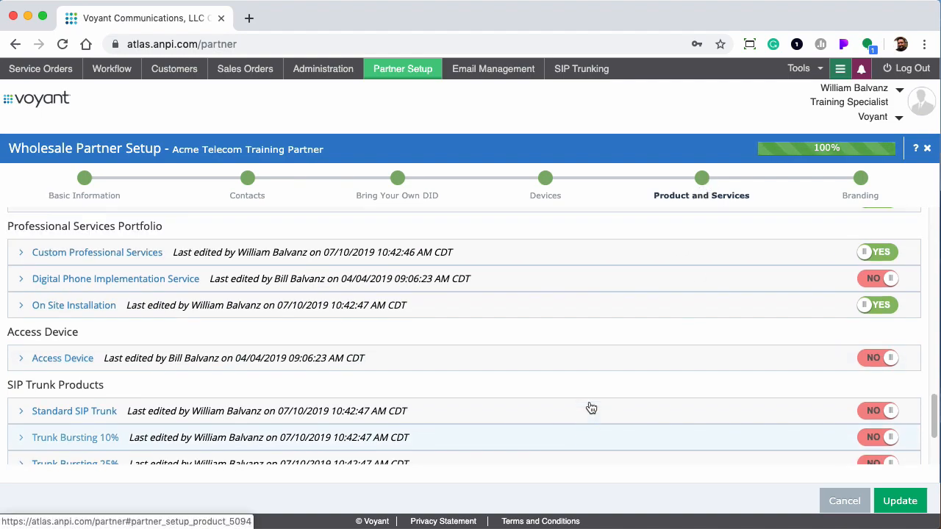
{"action": "scroll", "coordinate": [591, 406], "scroll_direction": "down", "scroll_amount": 4}
{"action": "scroll", "coordinate": [592, 404], "scroll_direction": "up", "scroll_amount": 1}
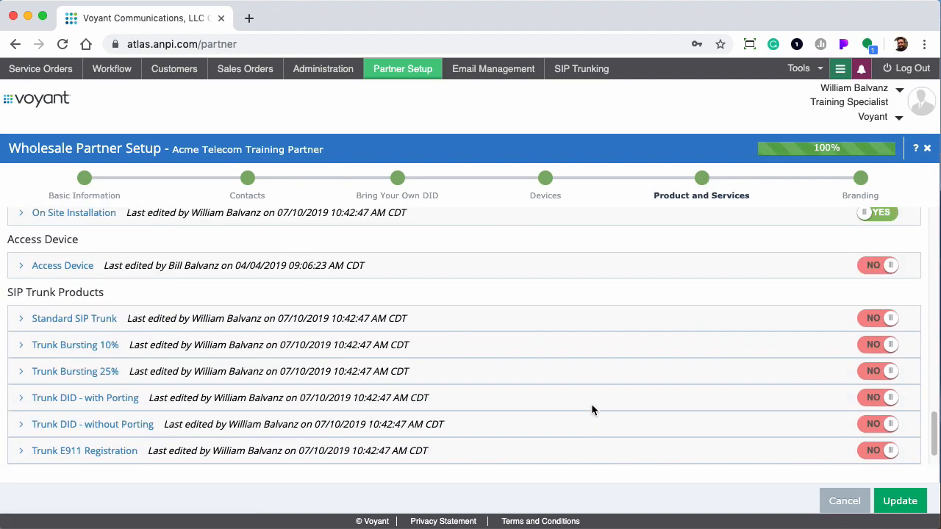
{"action": "scroll", "coordinate": [591, 409], "scroll_direction": "up", "scroll_amount": 2}
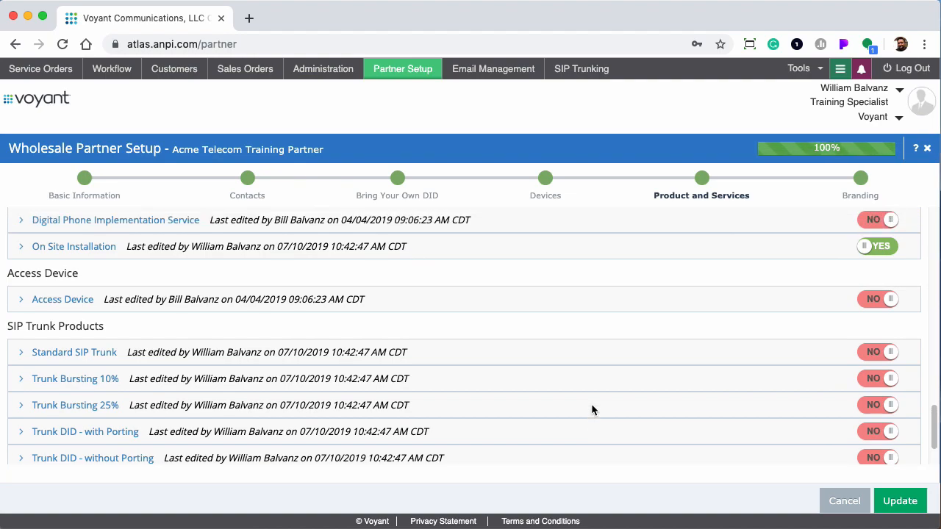
{"action": "scroll", "coordinate": [591, 405], "scroll_direction": "down", "scroll_amount": 2}
{"action": "scroll", "coordinate": [591, 405], "scroll_direction": "up", "scroll_amount": 10}
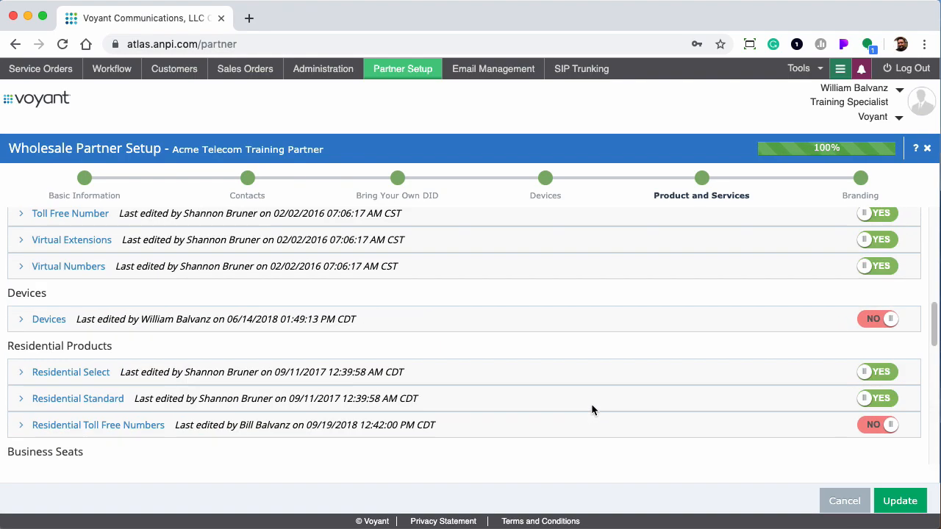
{"action": "scroll", "coordinate": [592, 411], "scroll_direction": "down", "scroll_amount": 5}
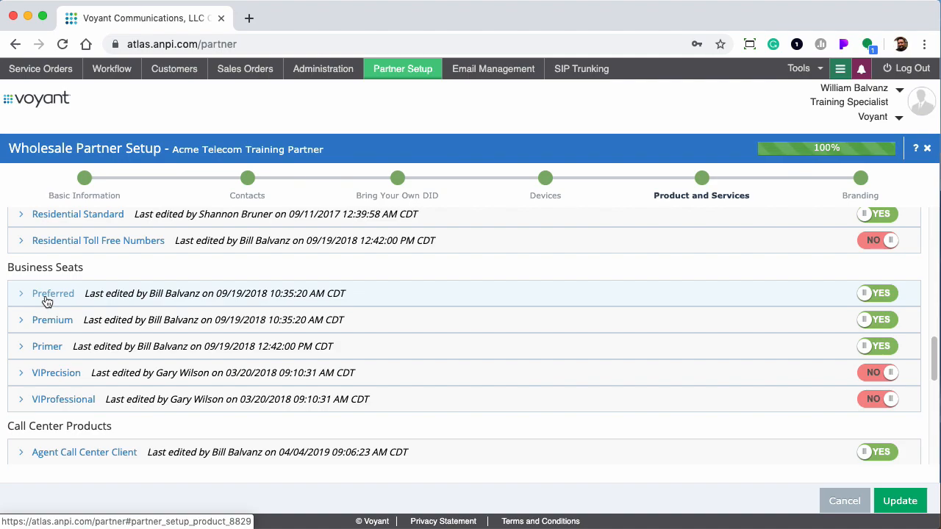
Inspect the Premium and Preferred business seats' naming, pricing and recommended equipment, and collapse the details
{"action": "left_click", "coordinate": [45, 323]}
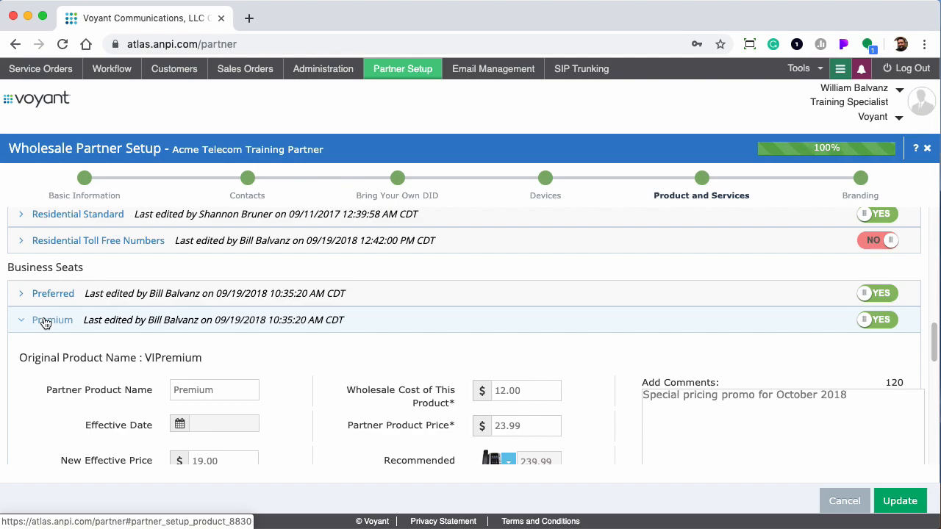
{"action": "left_click", "coordinate": [48, 294]}
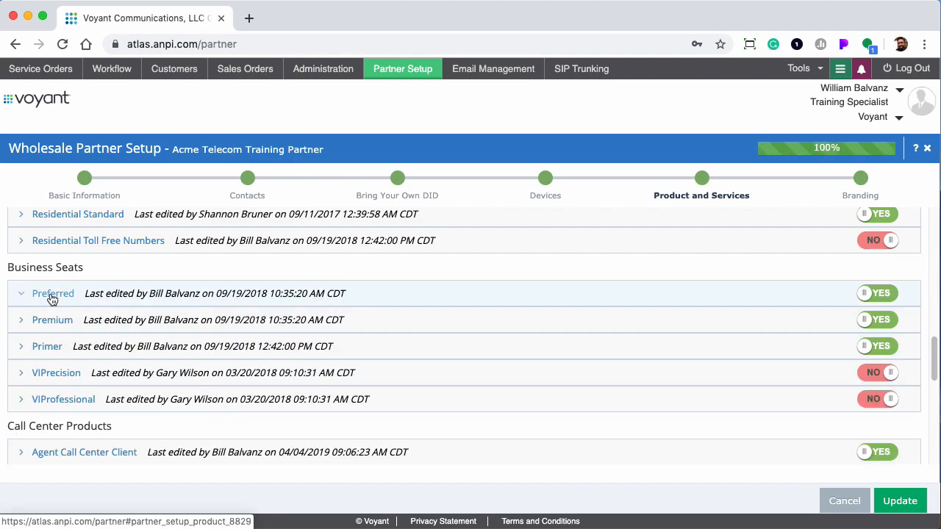
{"action": "scroll", "coordinate": [325, 319], "scroll_direction": "down", "scroll_amount": 1}
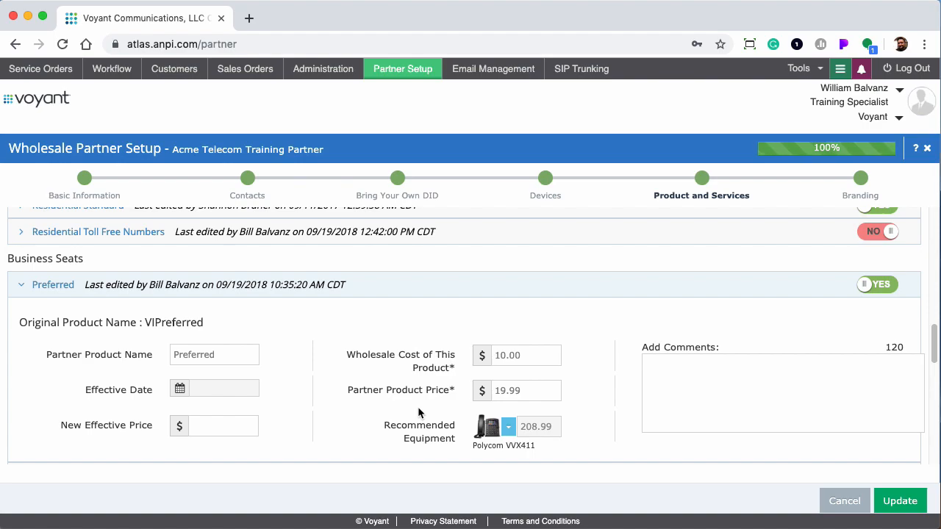
{"action": "left_click", "coordinate": [219, 358]}
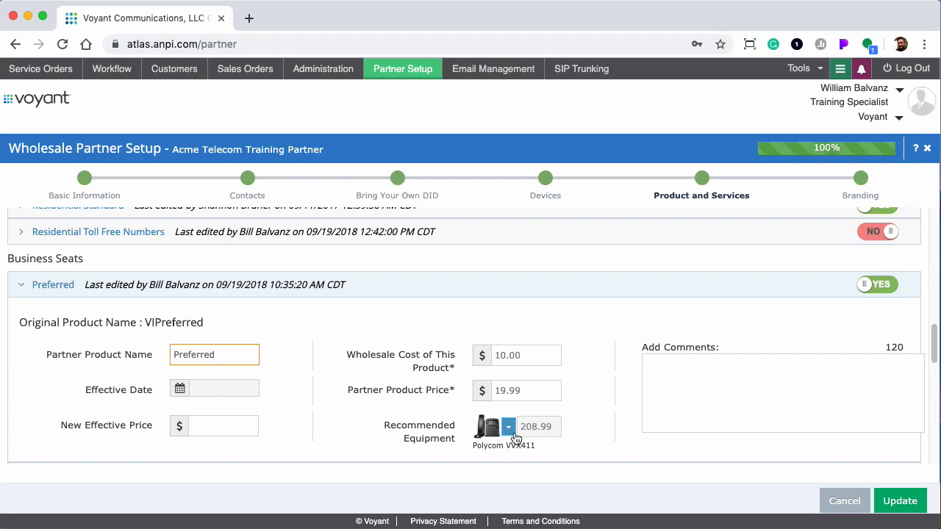
{"action": "left_click", "coordinate": [441, 285]}
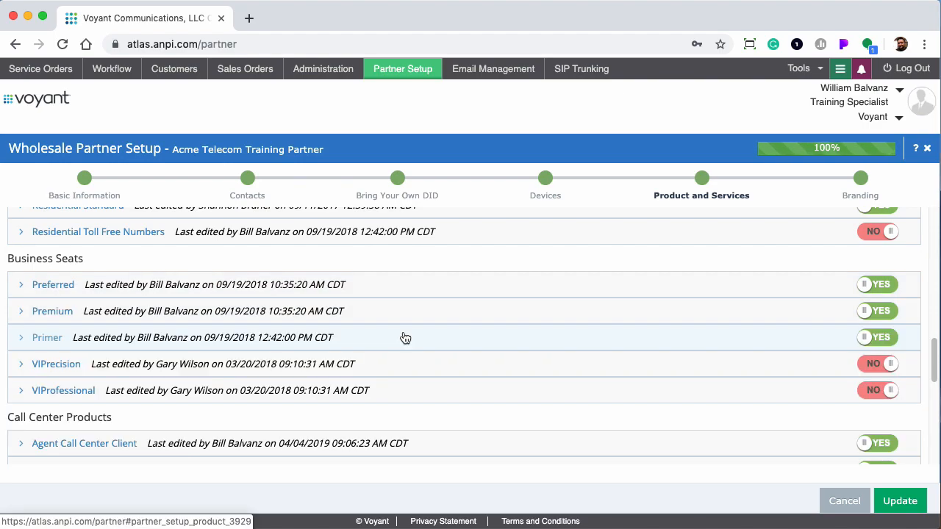
Examine which Business Seats and Call Center Products are enabled for the partner
{"action": "scroll", "coordinate": [405, 338], "scroll_direction": "down", "scroll_amount": 1}
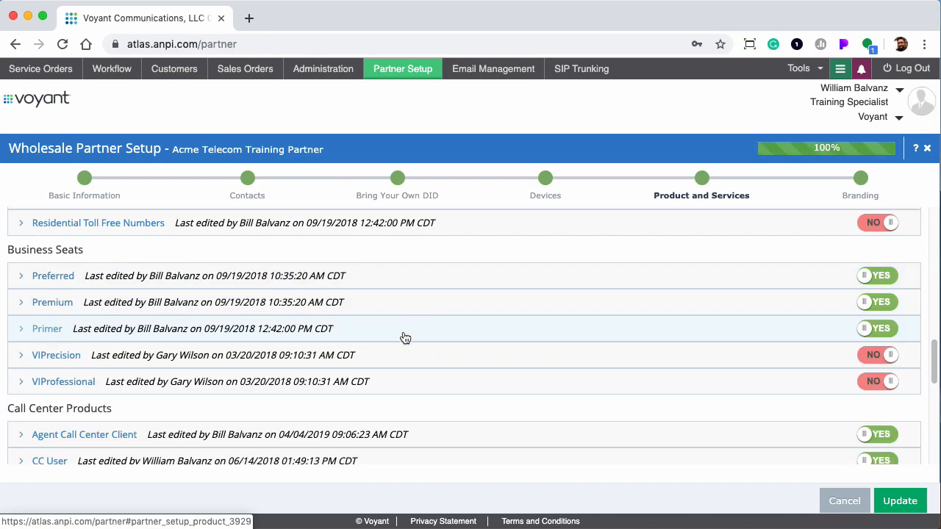
{"action": "scroll", "coordinate": [404, 338], "scroll_direction": "down", "scroll_amount": 1}
{"action": "scroll", "coordinate": [404, 338], "scroll_direction": "down", "scroll_amount": 3}
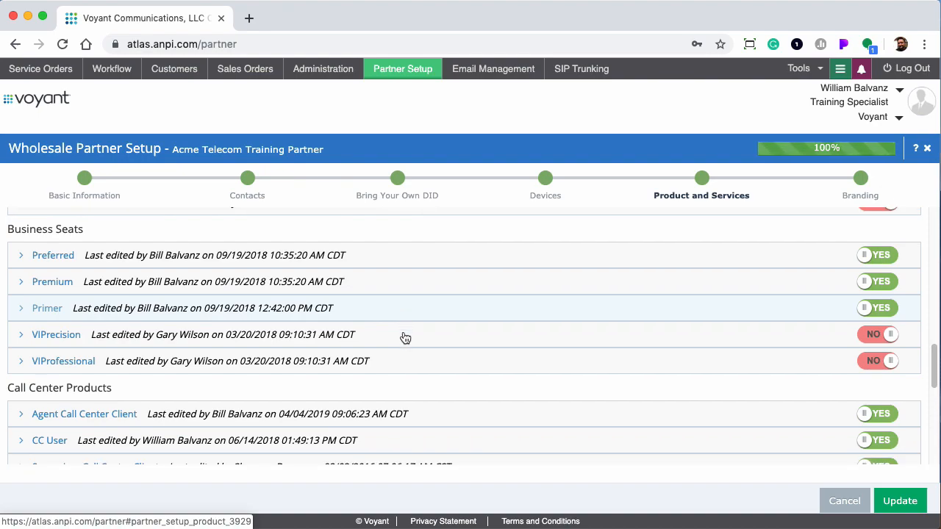
{"action": "scroll", "coordinate": [405, 338], "scroll_direction": "down", "scroll_amount": 1}
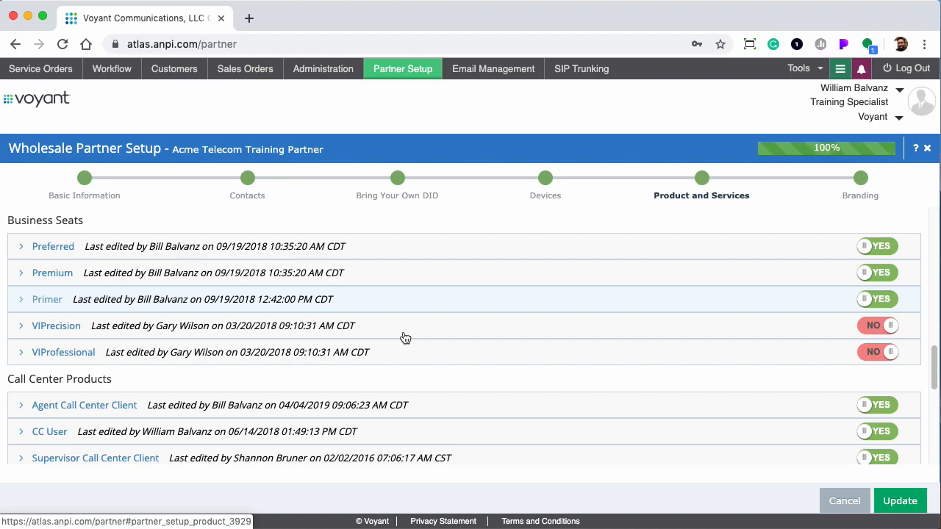
{"action": "scroll", "coordinate": [405, 338], "scroll_direction": "down", "scroll_amount": 1}
{"action": "scroll", "coordinate": [405, 338], "scroll_direction": "down", "scroll_amount": 1}
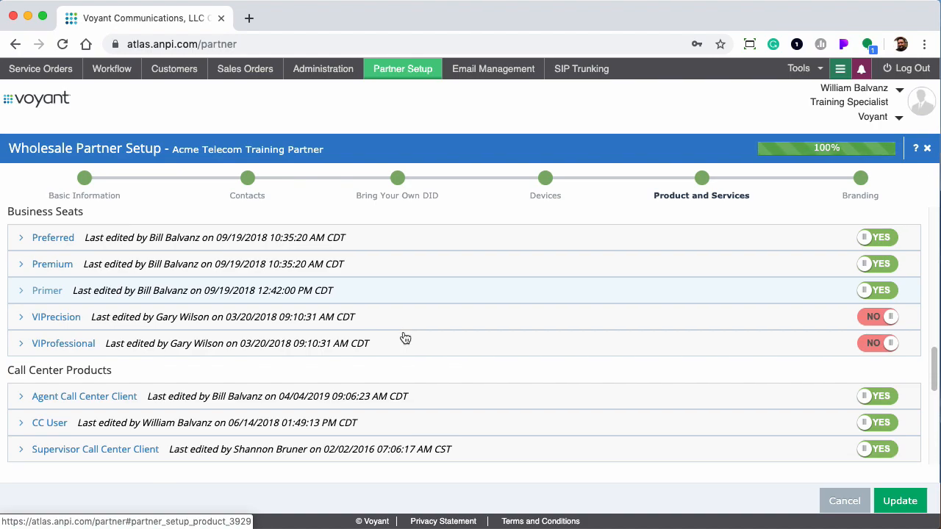
{"action": "left_click", "coordinate": [856, 527]}
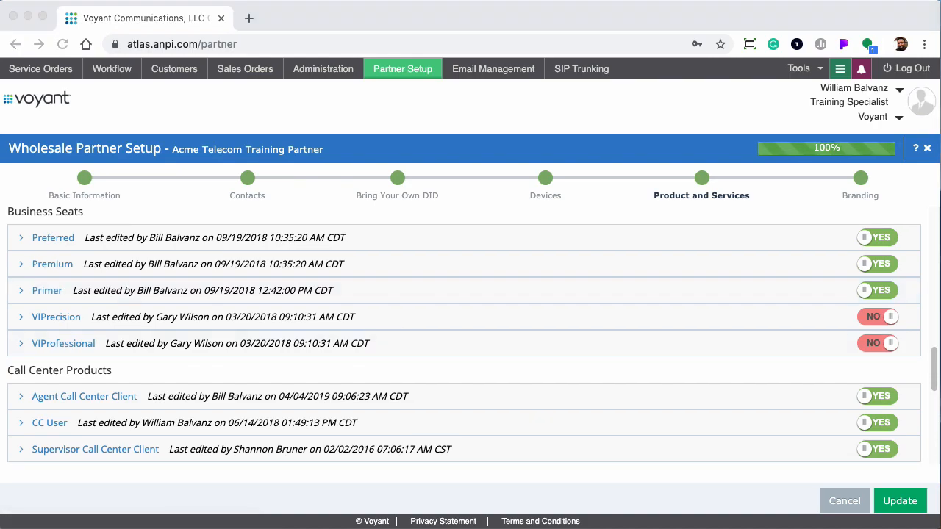
{"action": "left_click", "coordinate": [487, 311]}
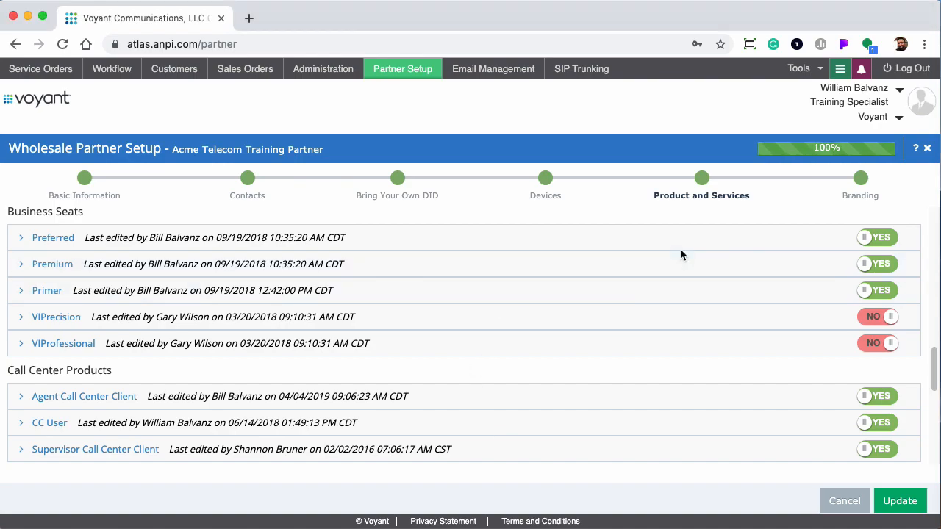
Review the partner's branding settings, including its logos and images and the Layout View colors
{"action": "left_click", "coordinate": [863, 180]}
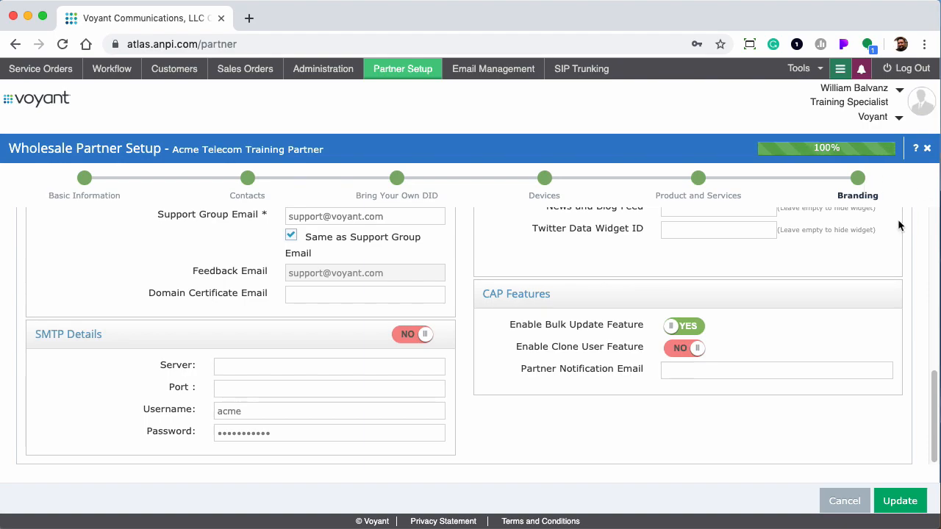
{"action": "scroll", "coordinate": [655, 277], "scroll_direction": "up", "scroll_amount": 10}
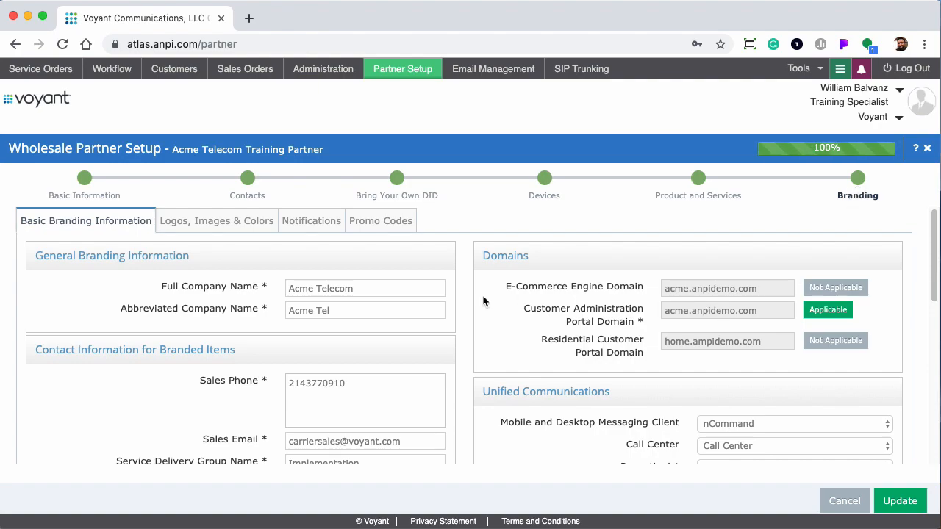
{"action": "left_click", "coordinate": [225, 223]}
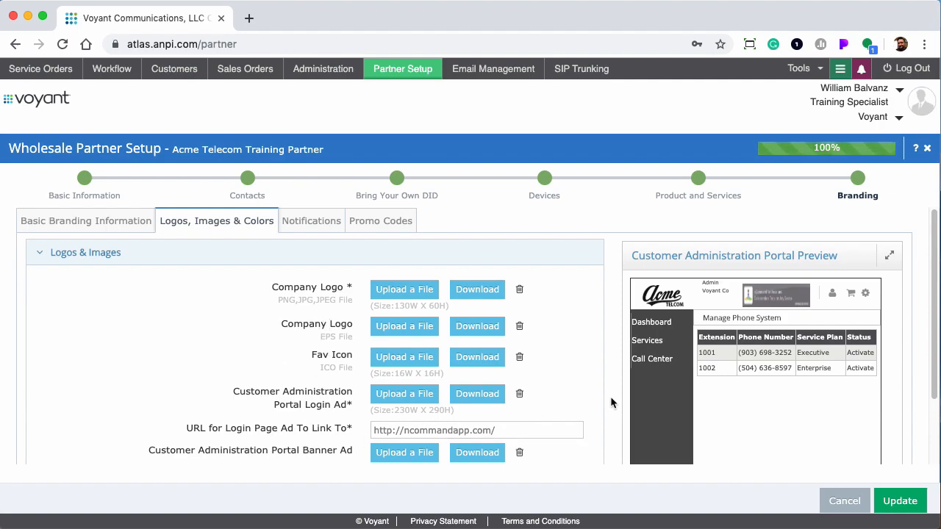
{"action": "scroll", "coordinate": [611, 397], "scroll_direction": "down", "scroll_amount": 3}
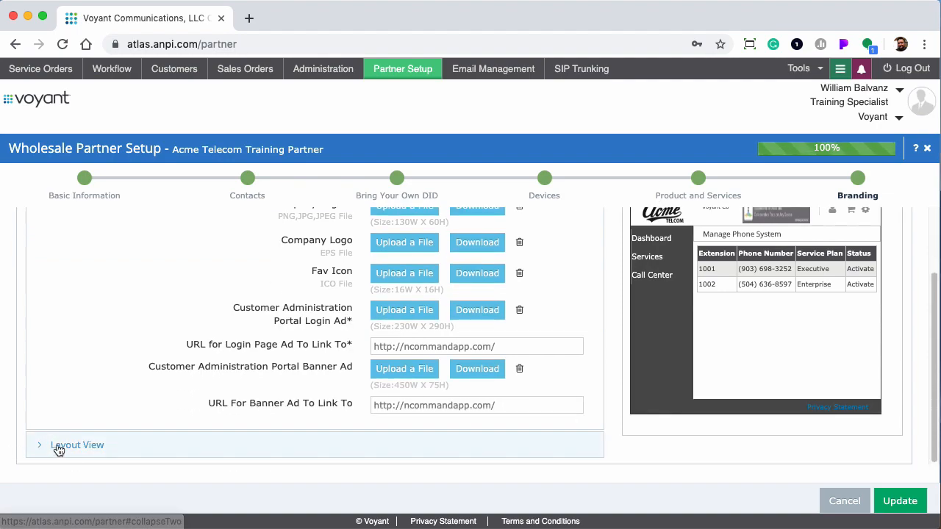
{"action": "left_click", "coordinate": [57, 446]}
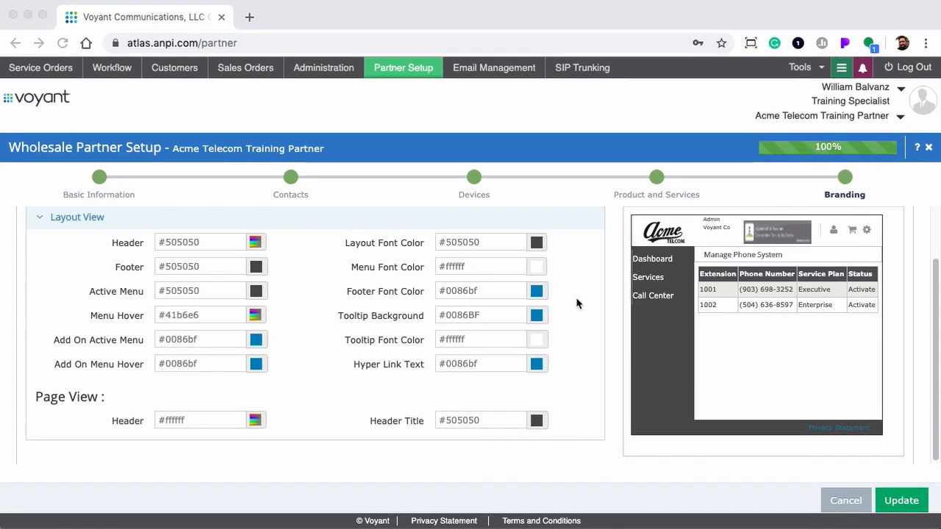
{"action": "left_click", "coordinate": [577, 304]}
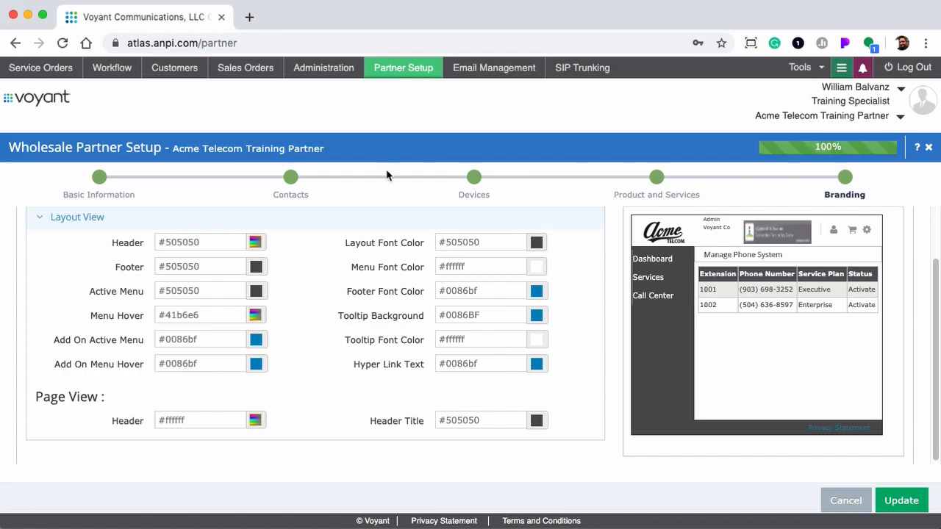
Start a new Enterprise sales proposal for a new customer and fill in the company, contact name, address, phone and e-mail for service availability
{"action": "left_click", "coordinate": [238, 70]}
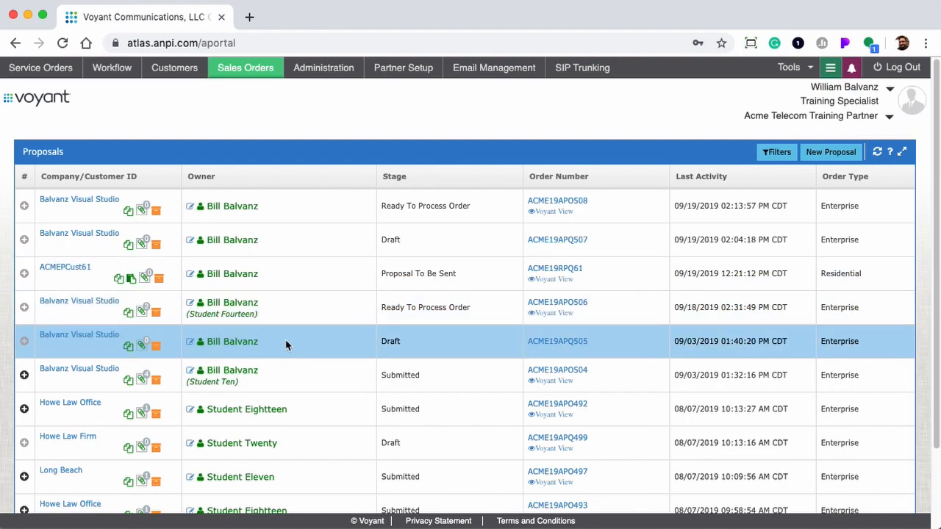
{"action": "left_click", "coordinate": [828, 155]}
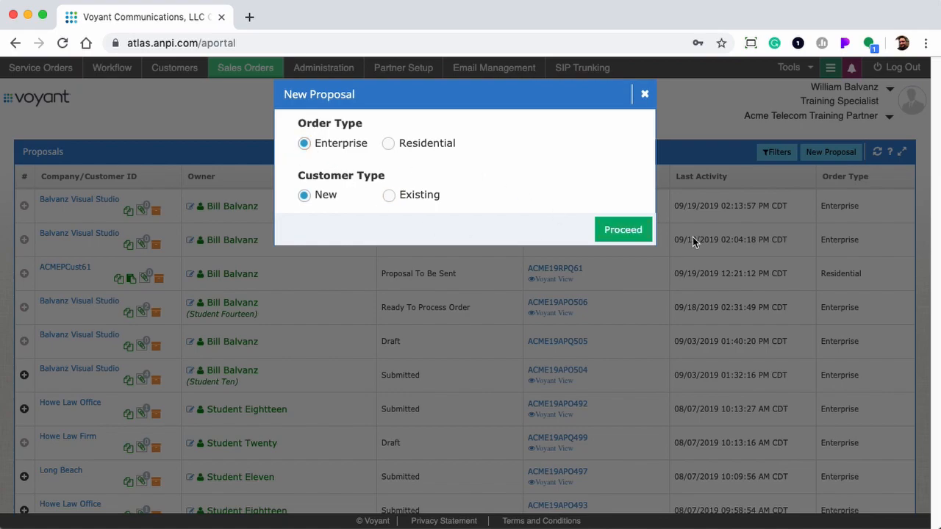
{"action": "left_click", "coordinate": [636, 233]}
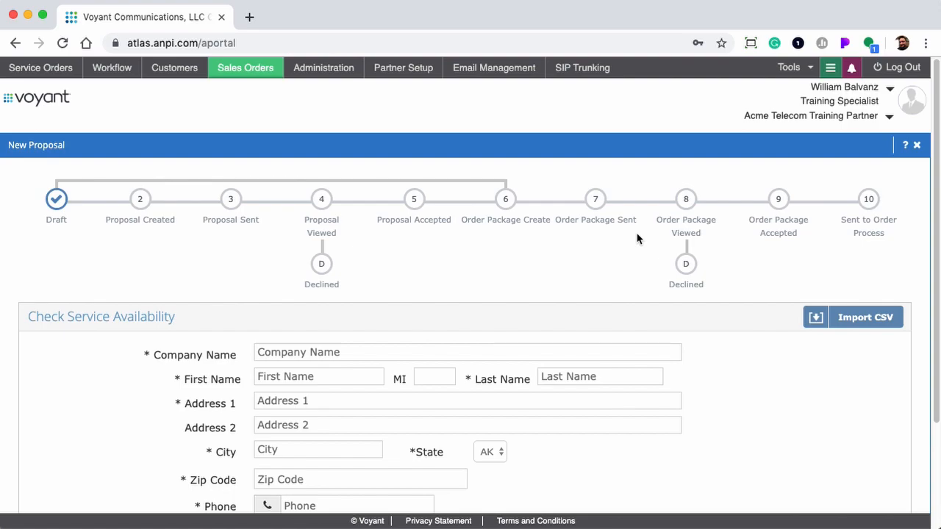
{"action": "left_click", "coordinate": [417, 351]}
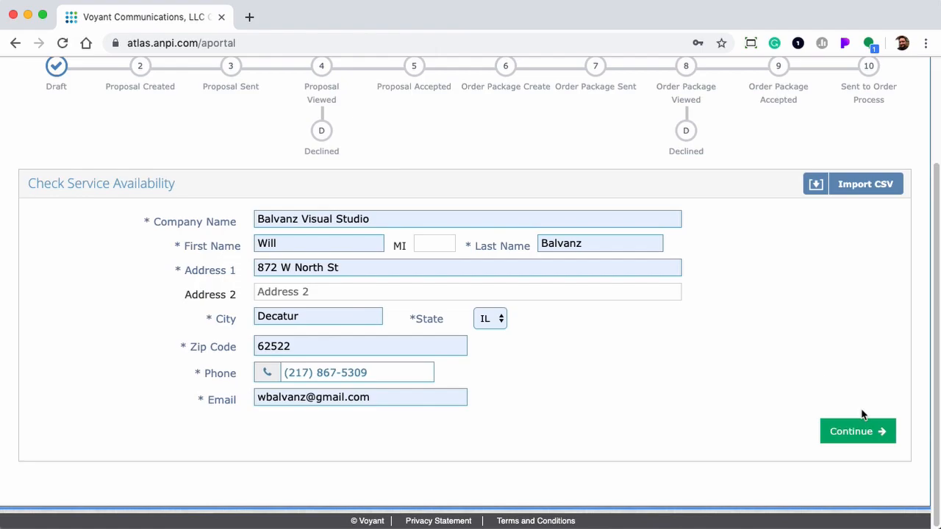
Check service availability using the suggested corrected address and add a Primer seat as the first product
{"action": "left_click", "coordinate": [861, 434]}
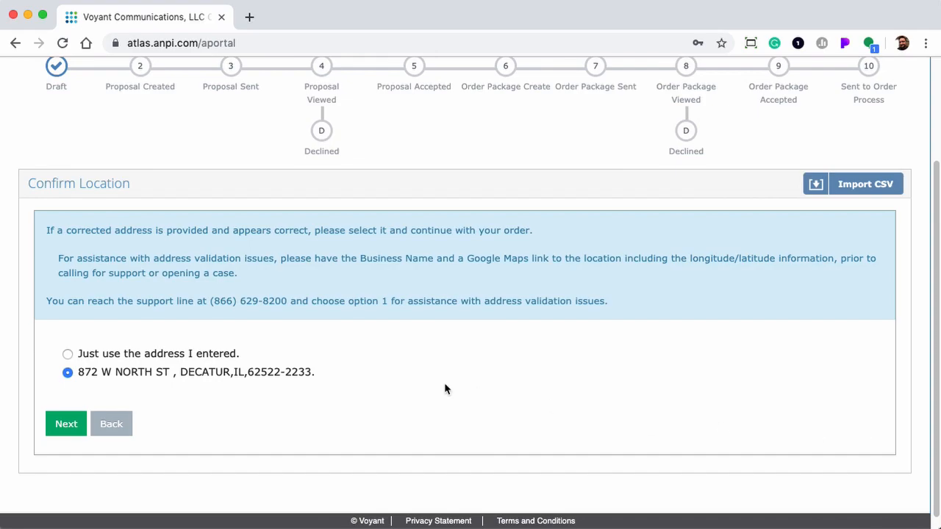
{"action": "left_click", "coordinate": [63, 428]}
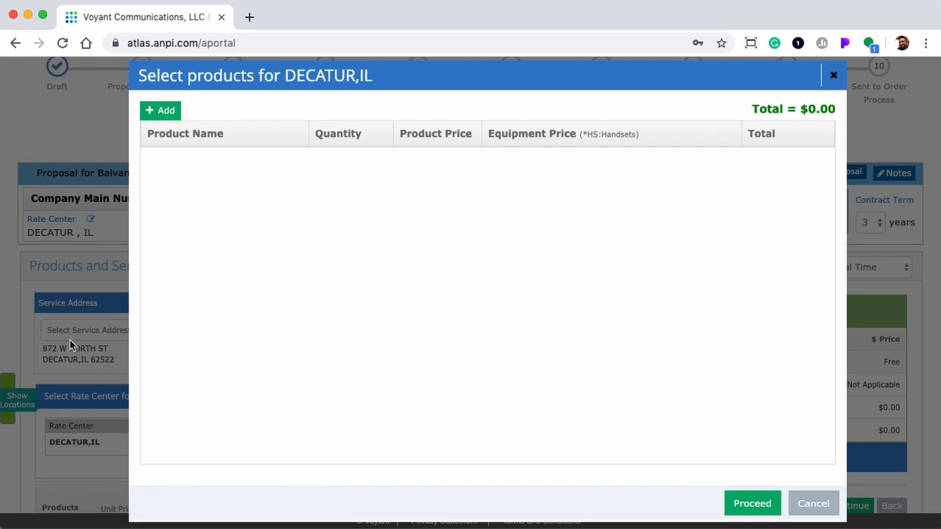
{"action": "left_click", "coordinate": [174, 110]}
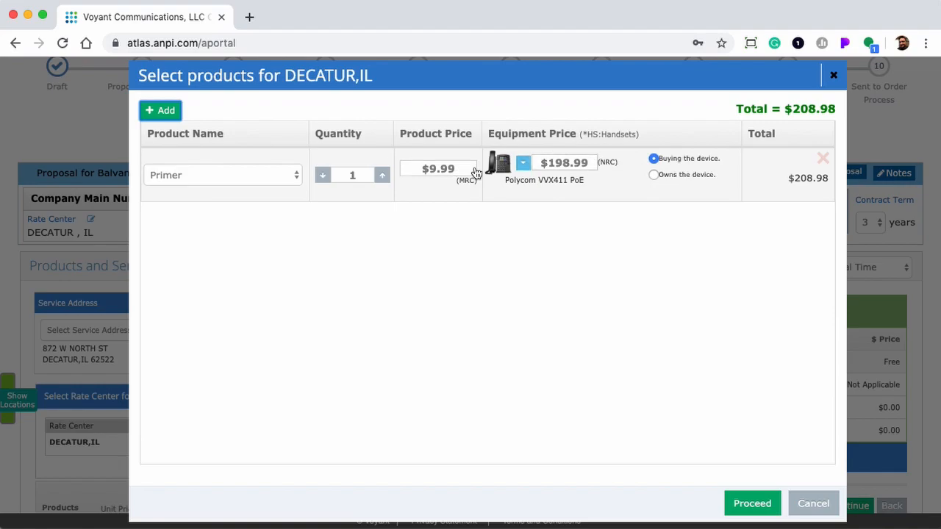
Add one Preferred seat and one Premium seat to the location's product list
{"action": "left_click", "coordinate": [163, 110]}
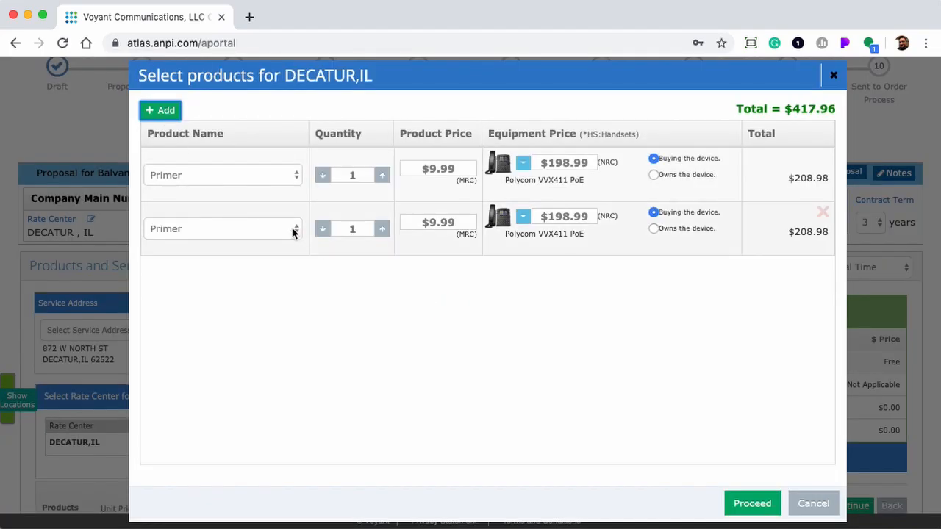
{"action": "left_click", "coordinate": [292, 233]}
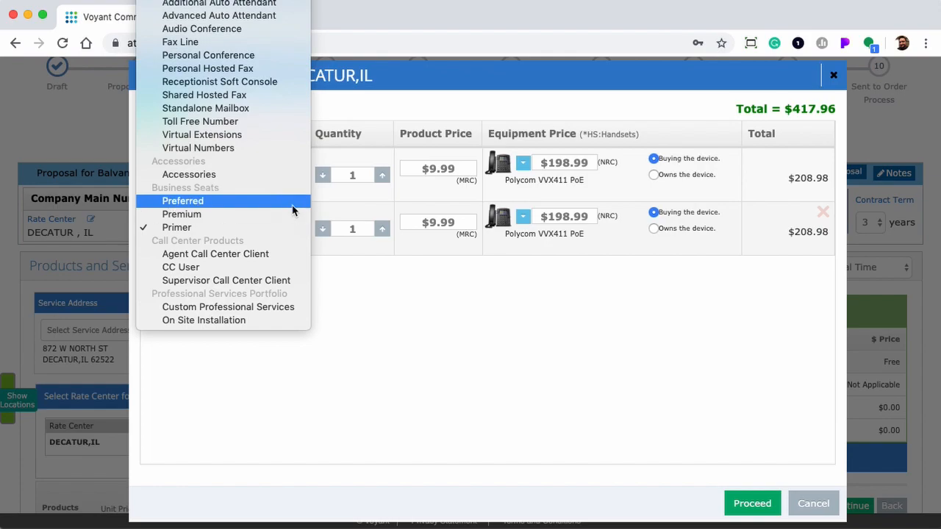
{"action": "left_click", "coordinate": [292, 211]}
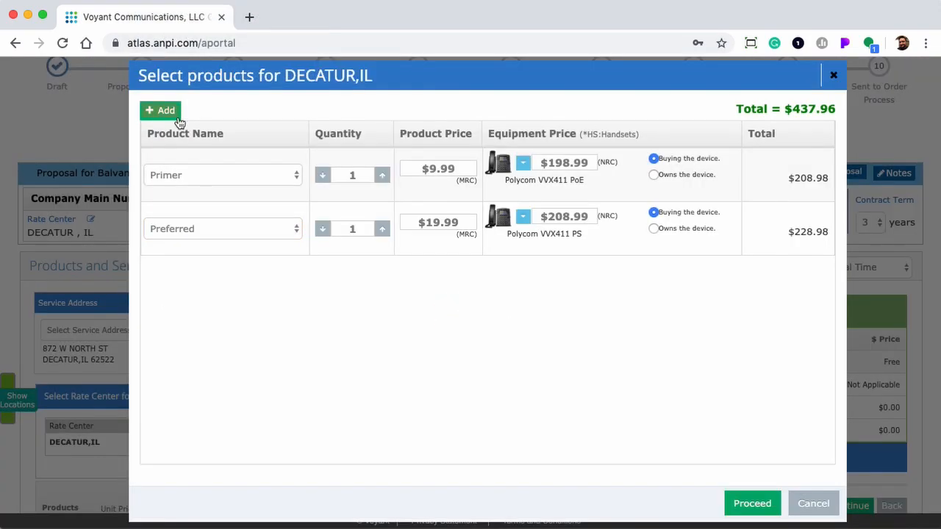
{"action": "left_click", "coordinate": [176, 113]}
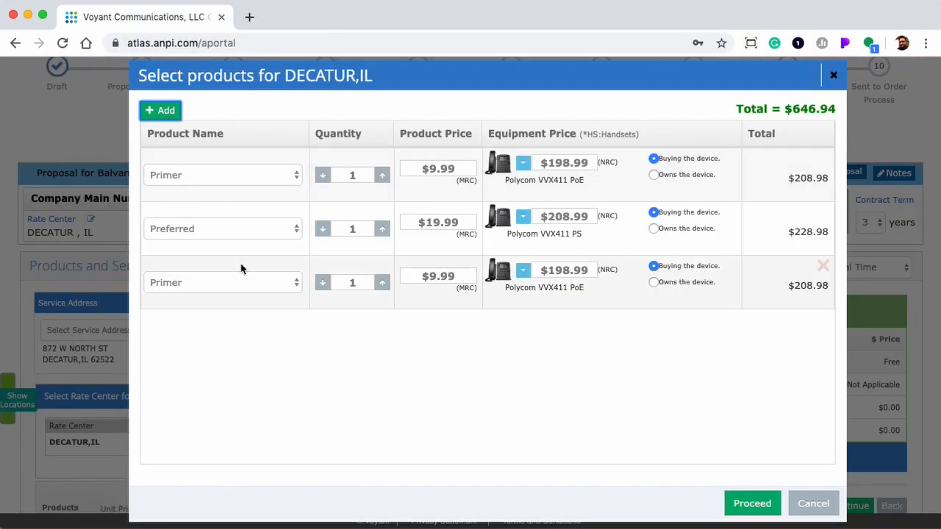
{"action": "left_click", "coordinate": [292, 285]}
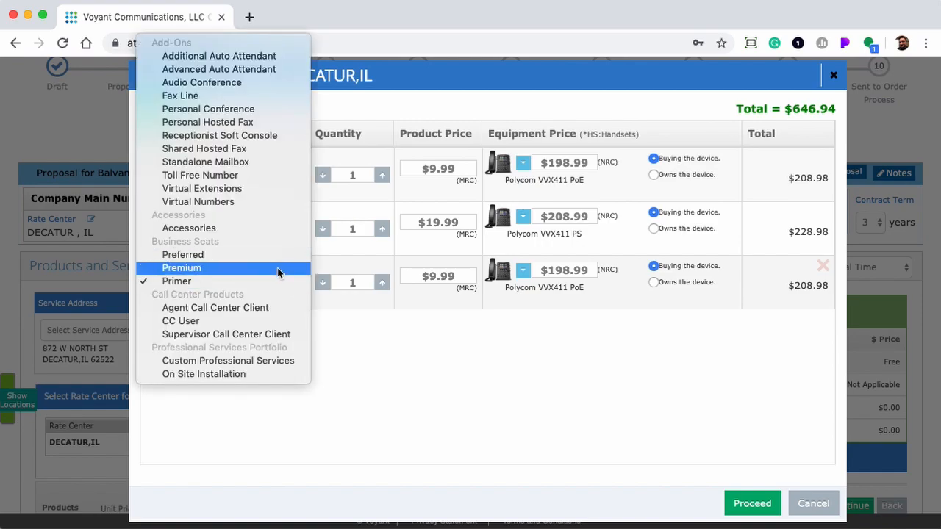
{"action": "left_click", "coordinate": [277, 268]}
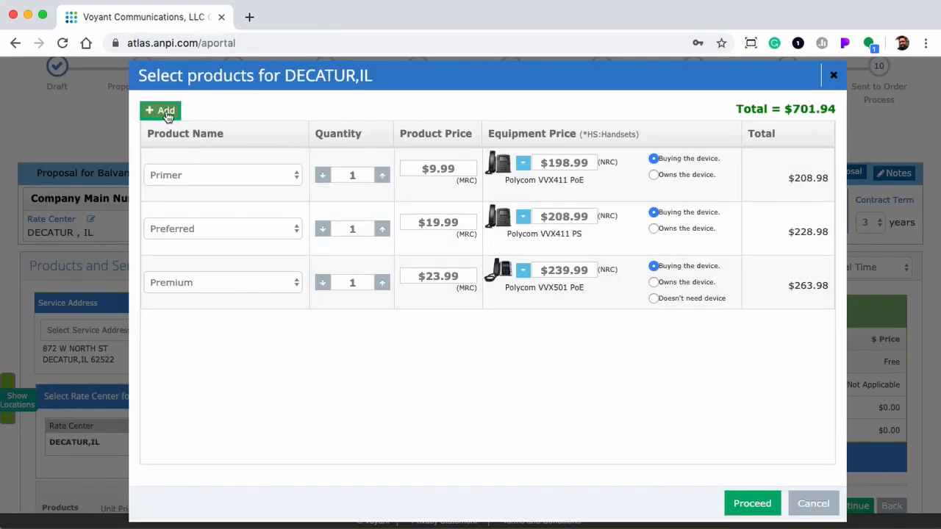
Add a Toll Free Number as the fourth product for the location
{"action": "left_click", "coordinate": [164, 110]}
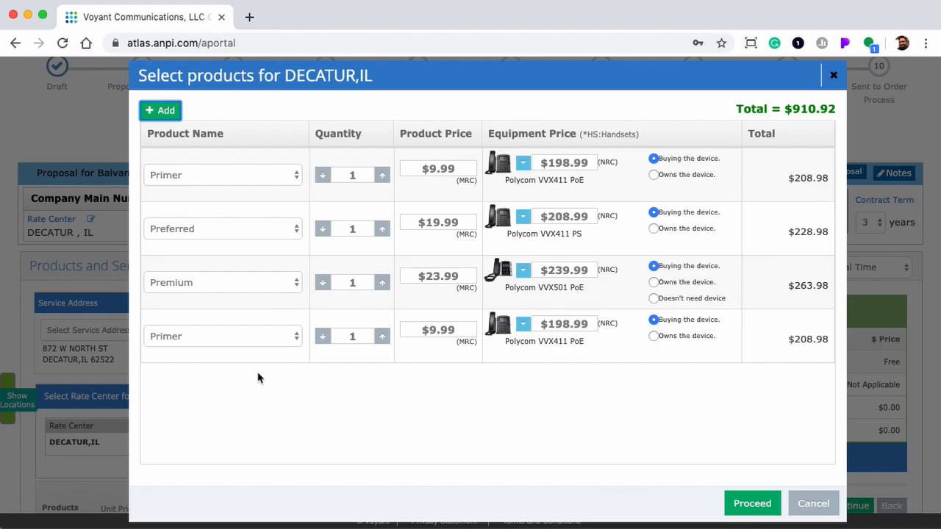
{"action": "left_click", "coordinate": [260, 345]}
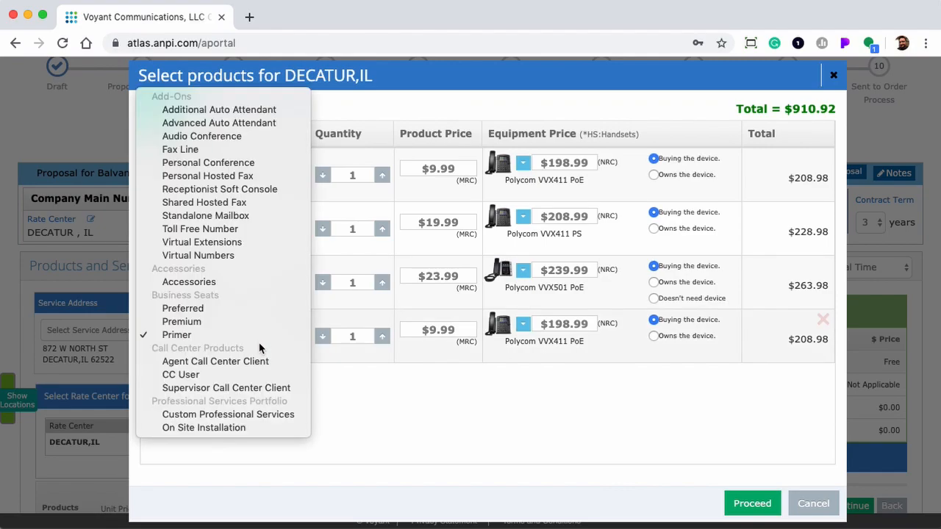
{"action": "left_click", "coordinate": [255, 228]}
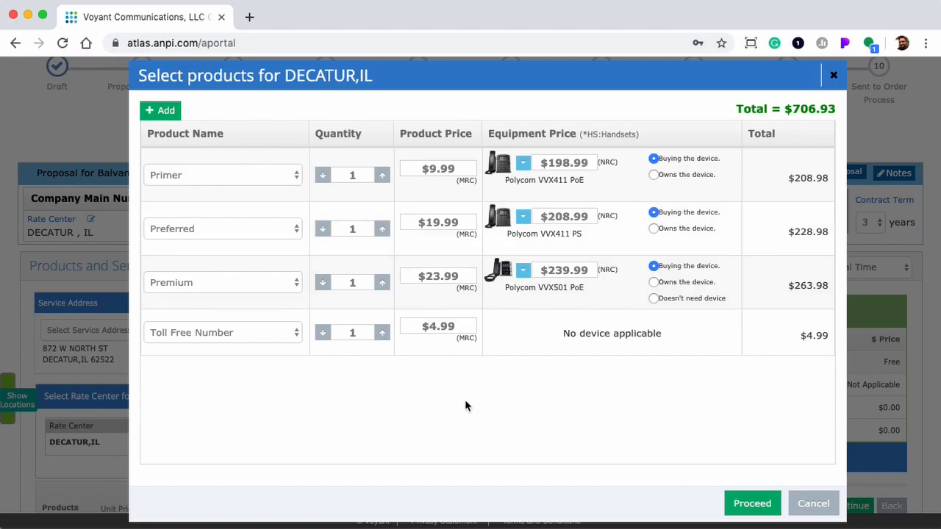
Change the Primer seat's phone to the Polycom VVX601 POE
{"action": "left_click", "coordinate": [523, 164]}
{"action": "scroll", "coordinate": [709, 268], "scroll_direction": "down", "scroll_amount": 5}
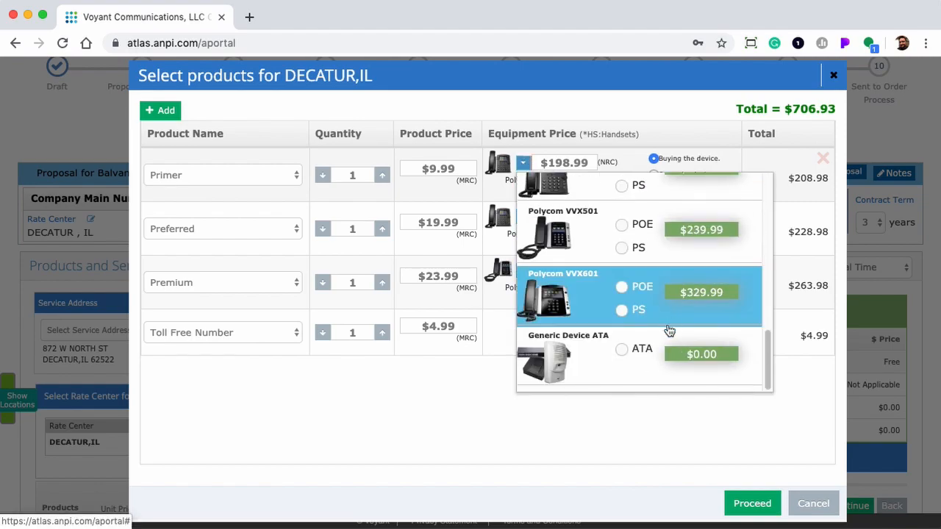
{"action": "left_click", "coordinate": [622, 288]}
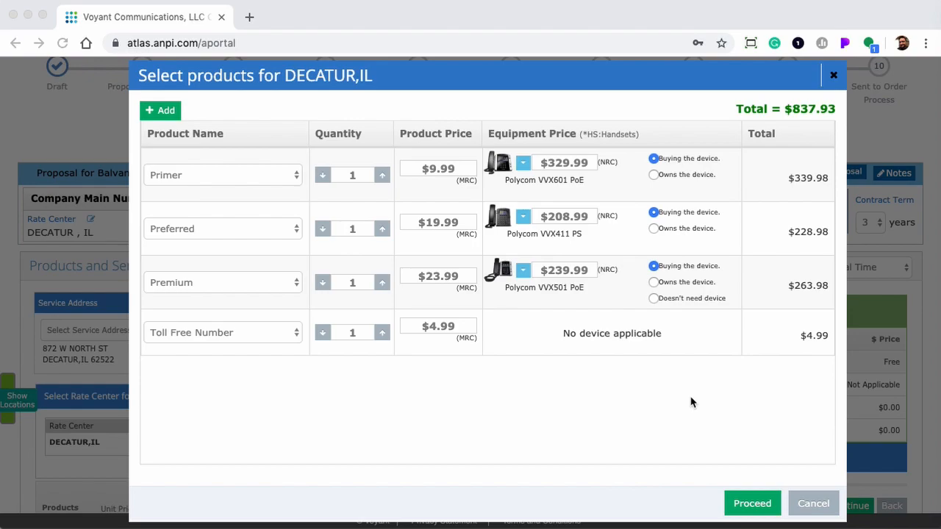
Mark the Primer seat's phone as customer-owned and the Premium seat as not needing a device, and proceed with the selected products
{"action": "left_click", "coordinate": [656, 175]}
{"action": "left_click", "coordinate": [654, 175]}
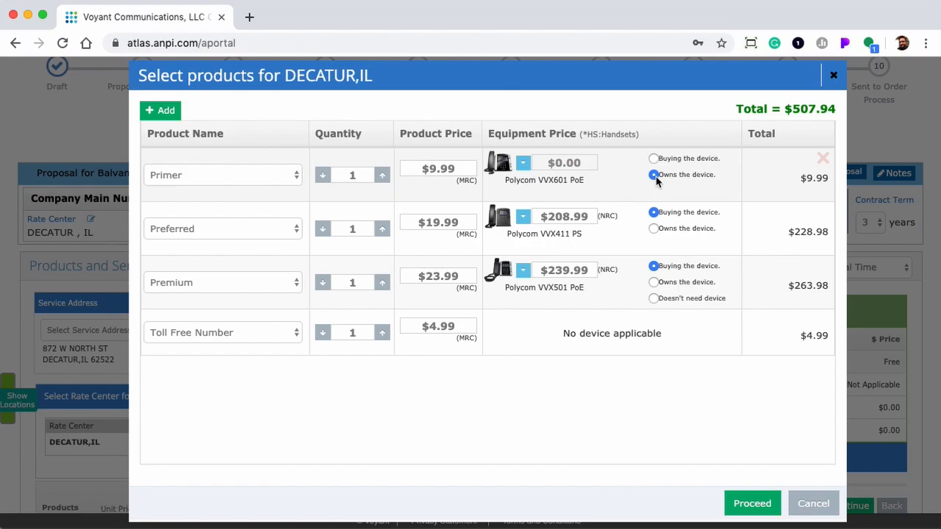
{"action": "left_click", "coordinate": [654, 299]}
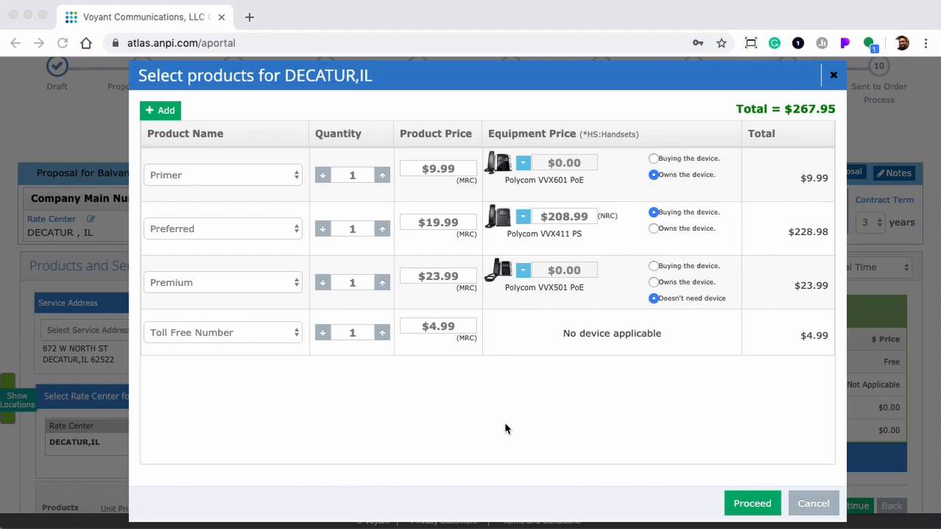
{"action": "left_click", "coordinate": [753, 507]}
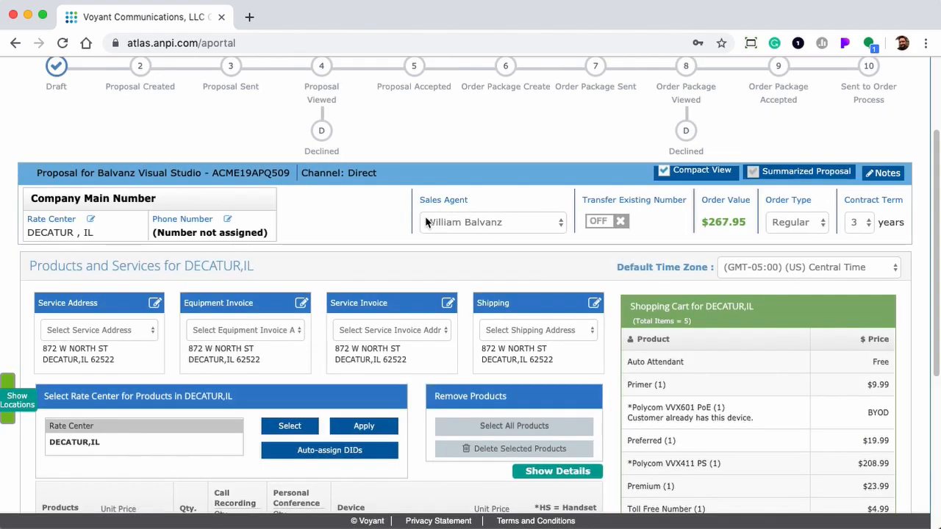
Review the contract term options, keeping 3 years, and examine each user's service plan, device and pricing in the proposal's full details
{"action": "left_click", "coordinate": [860, 223]}
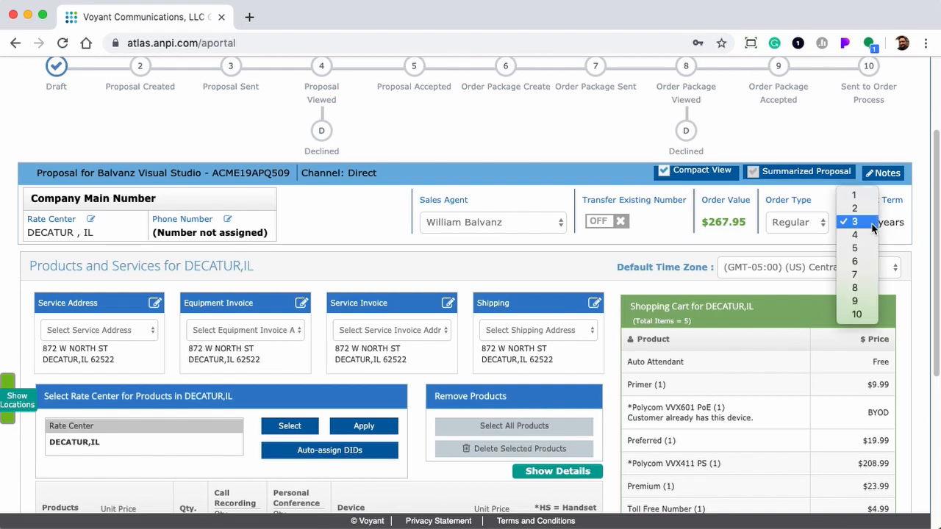
{"action": "left_click", "coordinate": [871, 224]}
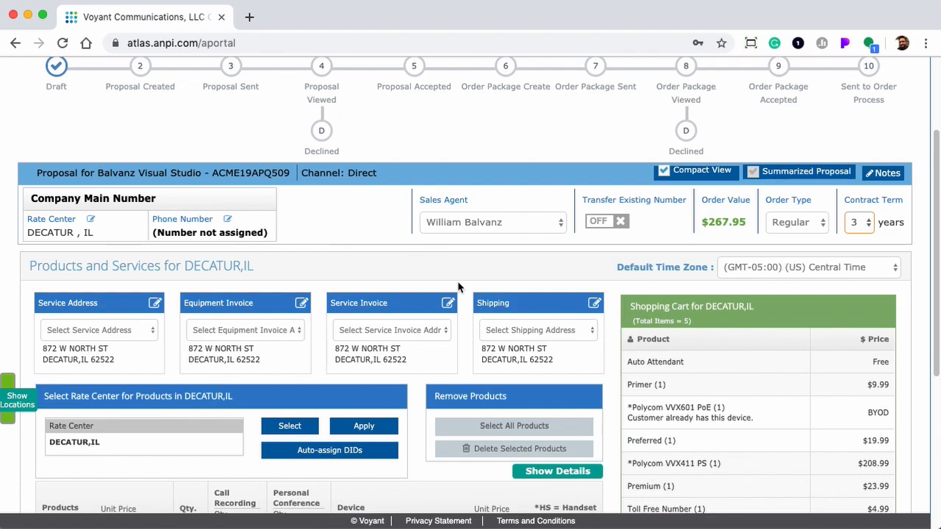
{"action": "left_click", "coordinate": [572, 474]}
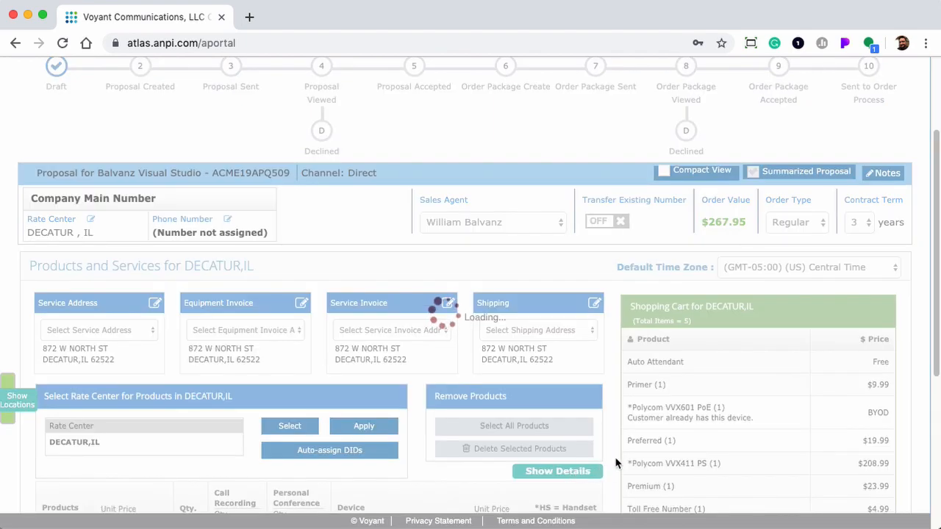
{"action": "scroll", "coordinate": [620, 463], "scroll_direction": "down", "scroll_amount": 2}
{"action": "scroll", "coordinate": [619, 462], "scroll_direction": "down", "scroll_amount": 10}
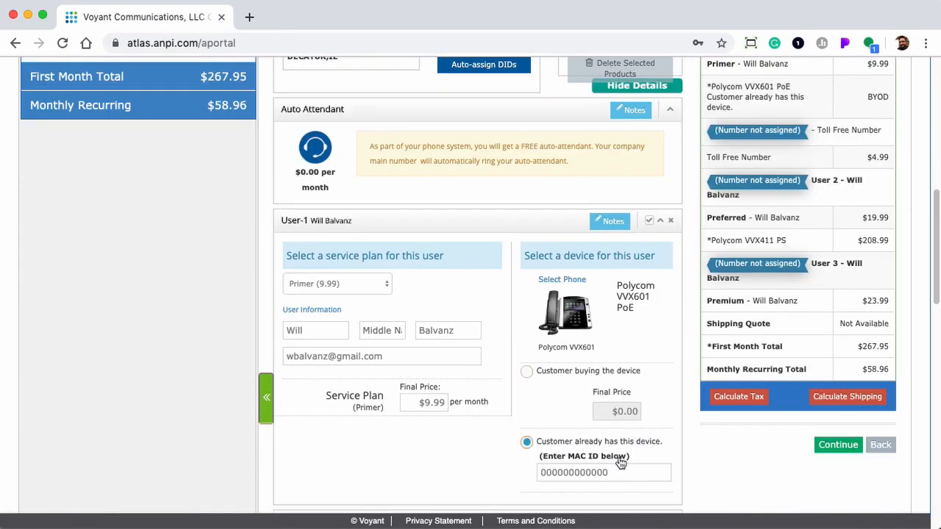
{"action": "scroll", "coordinate": [619, 462], "scroll_direction": "down", "scroll_amount": 3}
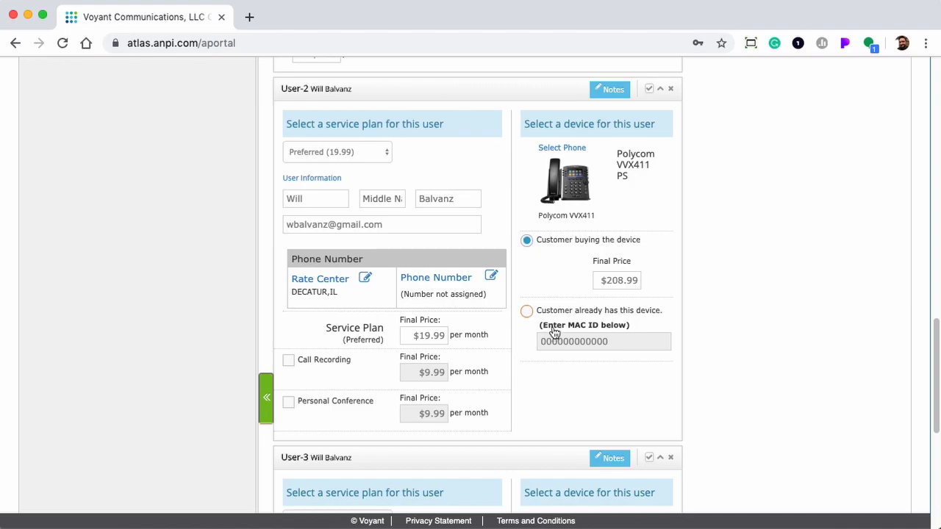
{"action": "scroll", "coordinate": [552, 330], "scroll_direction": "up", "scroll_amount": 4}
{"action": "scroll", "coordinate": [552, 333], "scroll_direction": "up", "scroll_amount": 4}
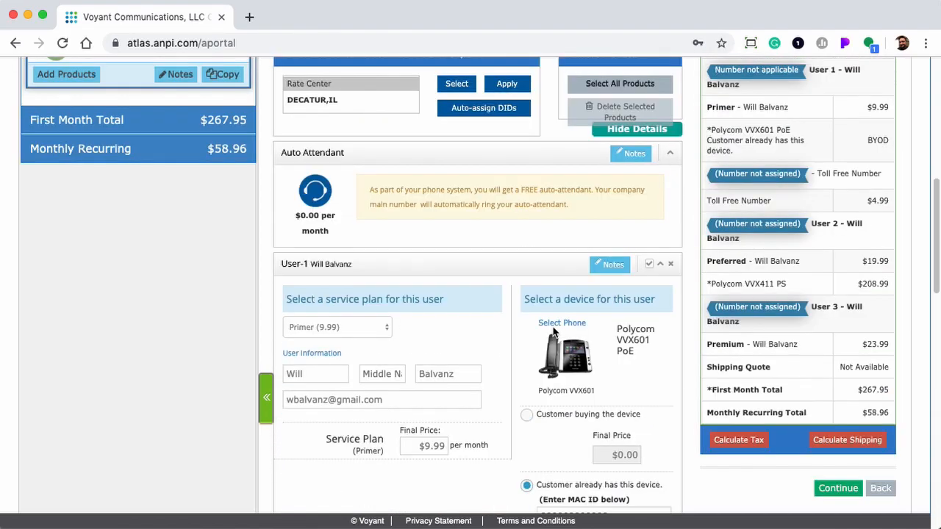
{"action": "scroll", "coordinate": [553, 332], "scroll_direction": "up", "scroll_amount": 1}
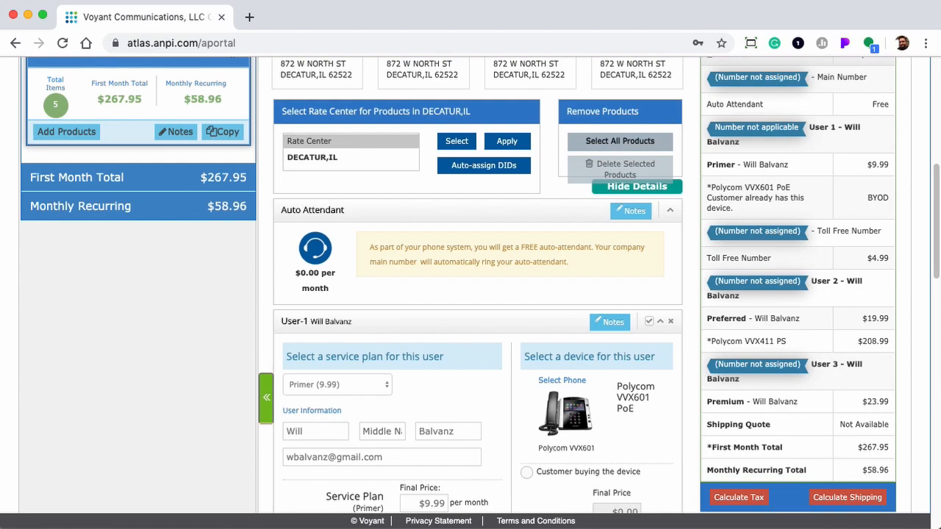
{"action": "scroll", "coordinate": [887, 379], "scroll_direction": "down", "scroll_amount": 3}
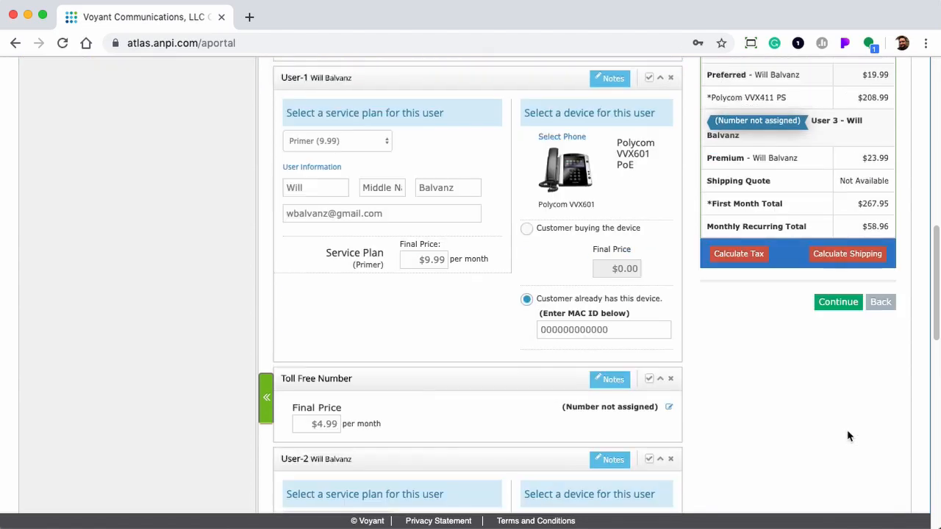
{"action": "left_click", "coordinate": [842, 307]}
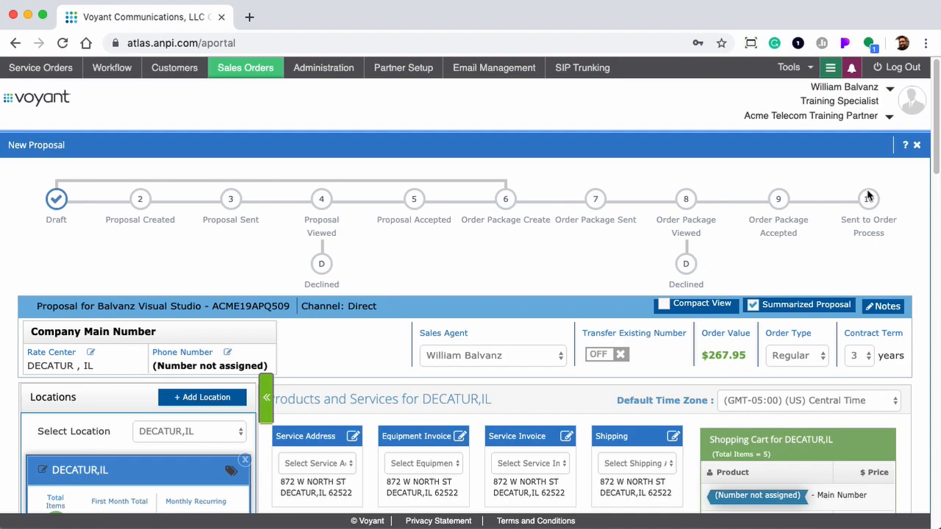
View the service orders and open the task list of the Dewy, Cheatham, and Howe order in Raymondville, TX
{"action": "left_click", "coordinate": [38, 70]}
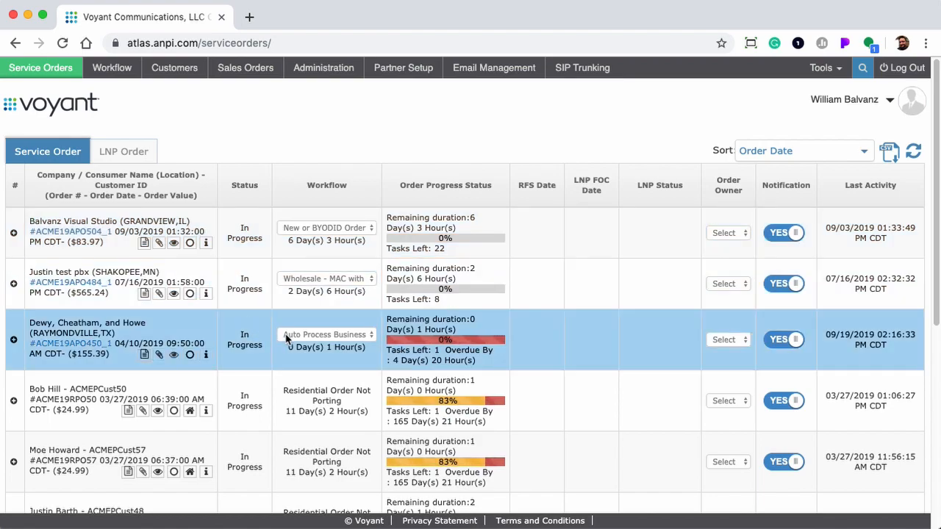
{"action": "left_click", "coordinate": [244, 347]}
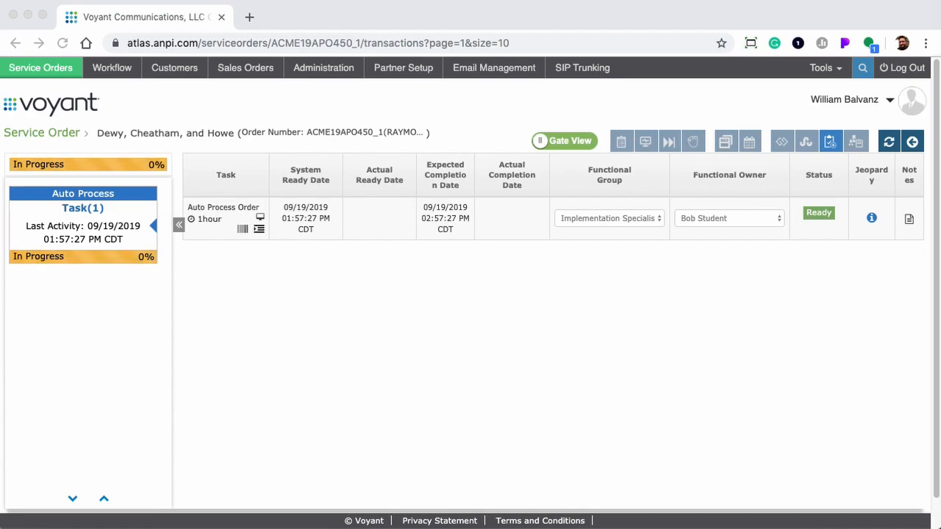
Examine the demo customer account's contacts, orders, locations, cases, directory and call log, along with its account and user services
{"action": "left_click", "coordinate": [190, 73]}
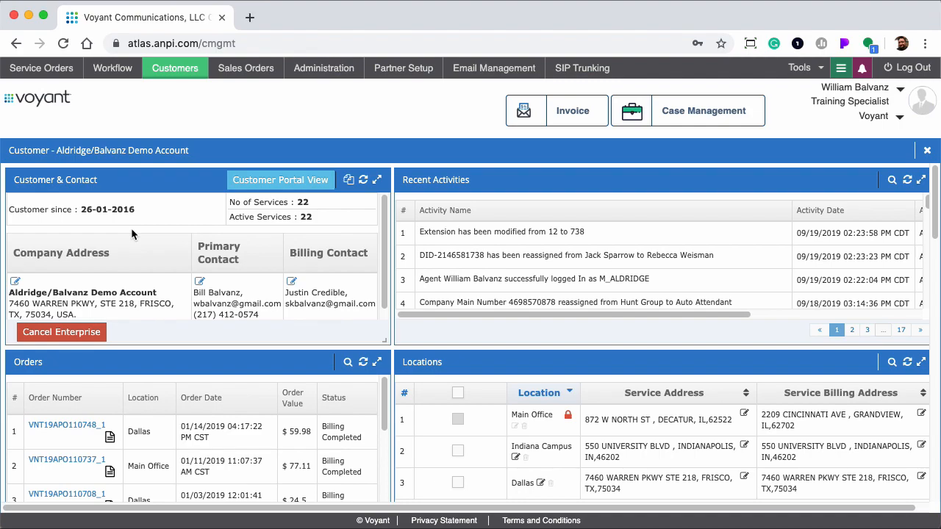
{"action": "scroll", "coordinate": [360, 338], "scroll_direction": "down", "scroll_amount": 2}
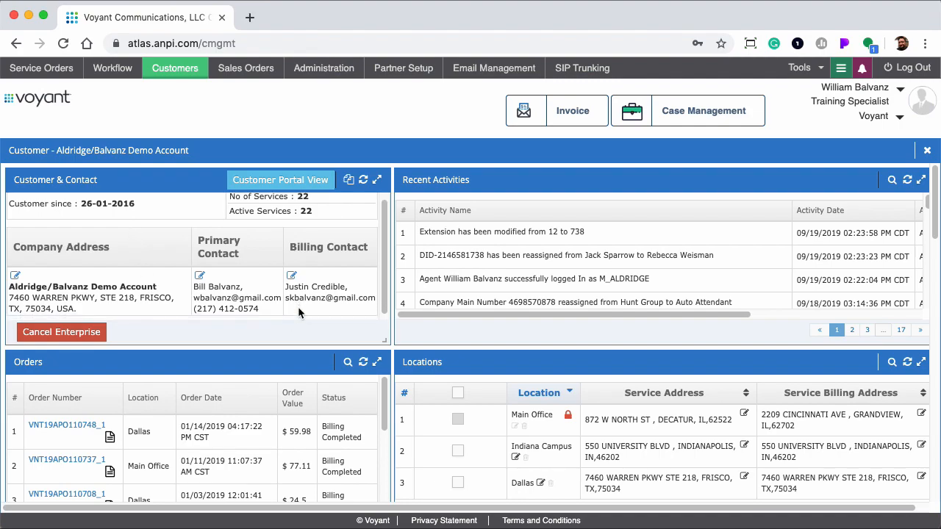
{"action": "scroll", "coordinate": [397, 349], "scroll_direction": "down", "scroll_amount": 5}
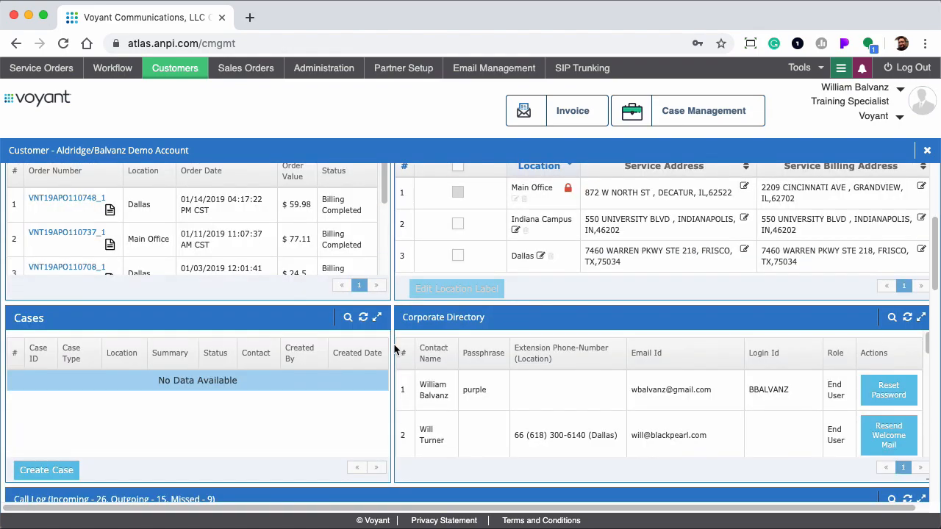
{"action": "scroll", "coordinate": [394, 350], "scroll_direction": "down", "scroll_amount": 2}
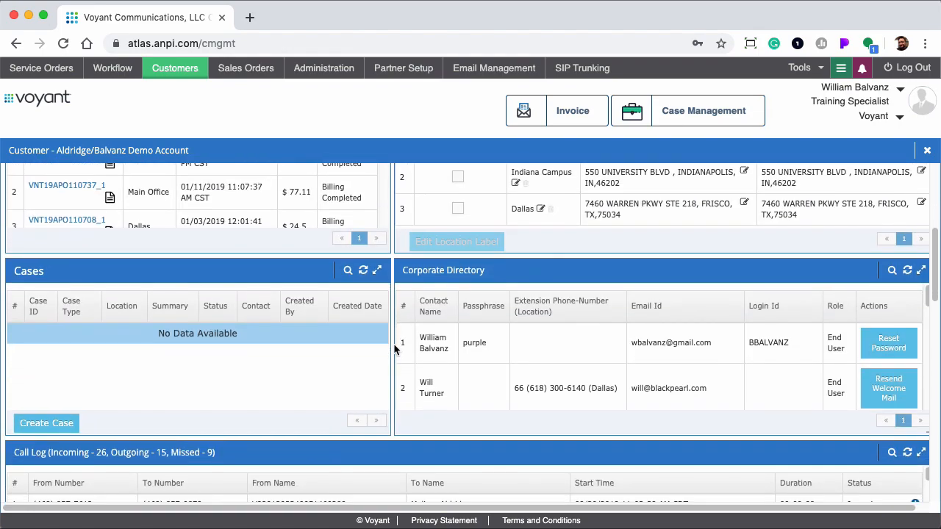
{"action": "scroll", "coordinate": [395, 350], "scroll_direction": "down", "scroll_amount": 6}
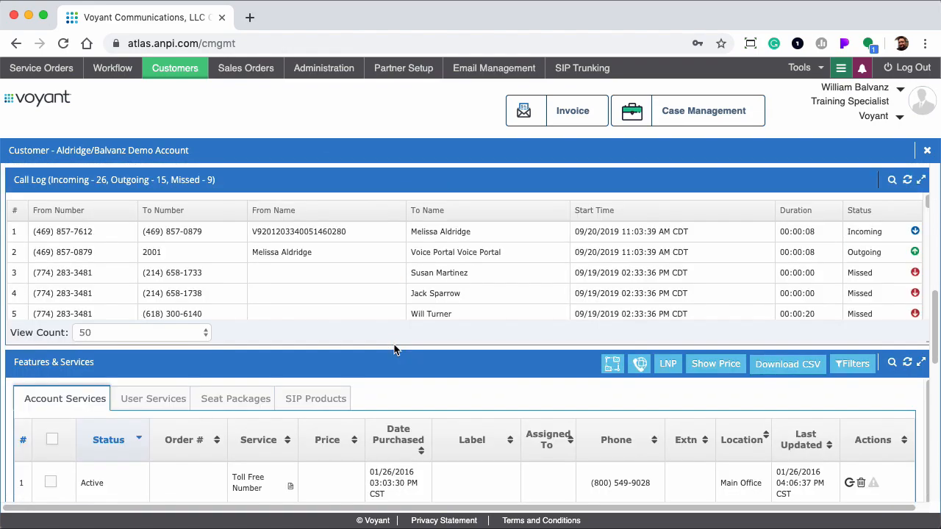
{"action": "scroll", "coordinate": [394, 350], "scroll_direction": "down", "scroll_amount": 3}
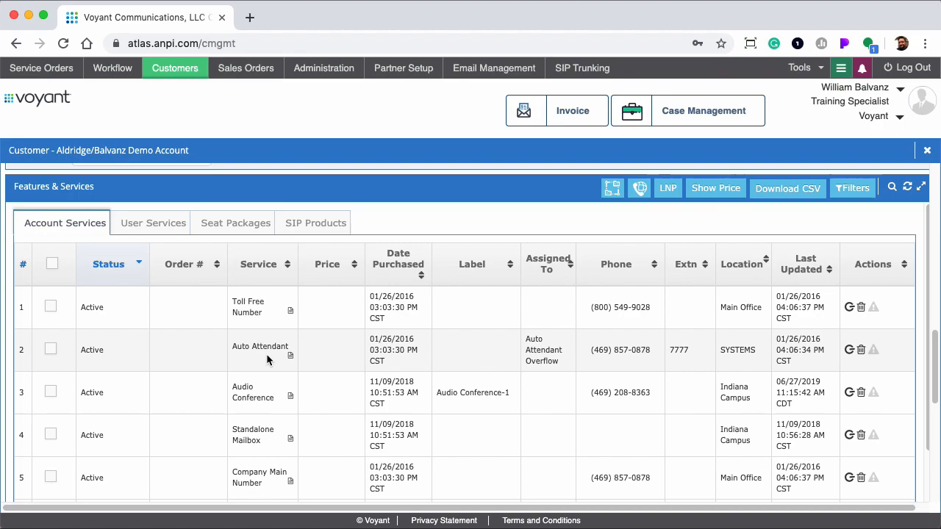
{"action": "left_click", "coordinate": [141, 224]}
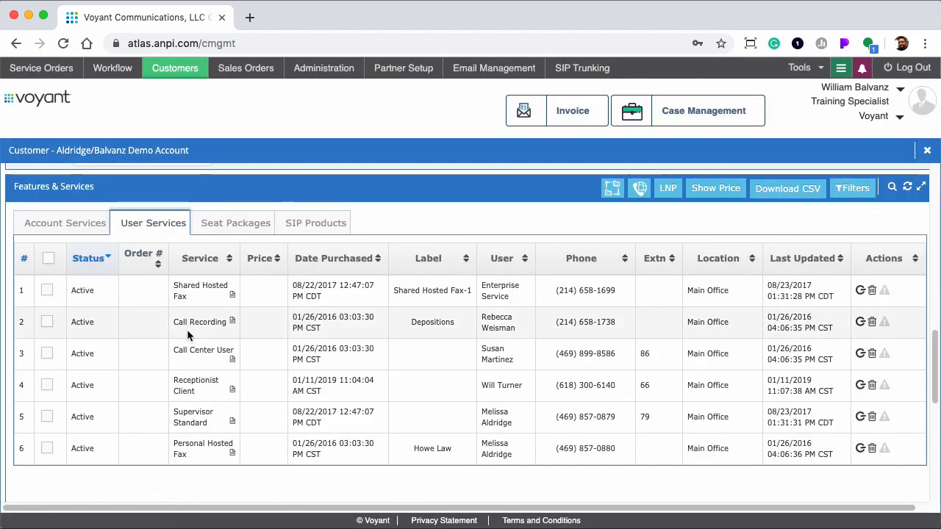
View the account's seat packages and select the first two Voyant Preferred seats to review the available bulk changes
{"action": "left_click", "coordinate": [231, 222]}
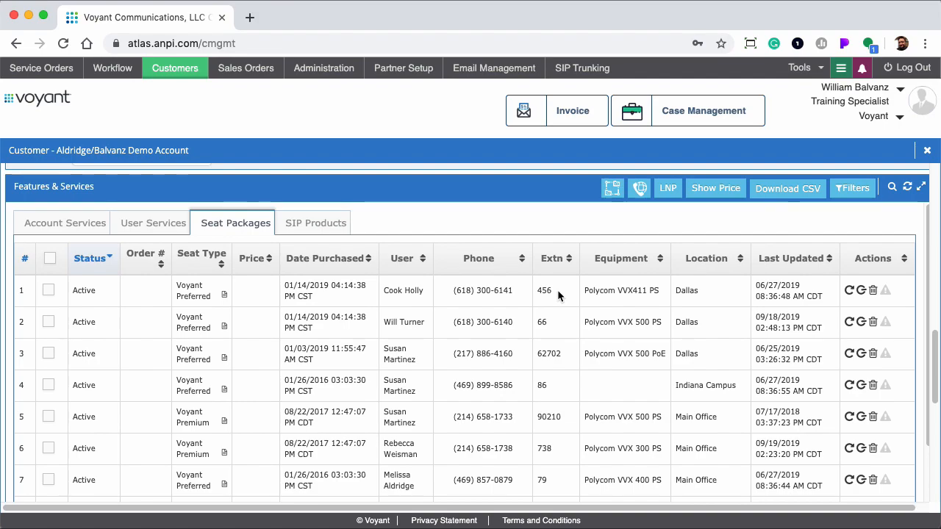
{"action": "scroll", "coordinate": [558, 295], "scroll_direction": "down", "scroll_amount": 1}
{"action": "left_click", "coordinate": [48, 249]}
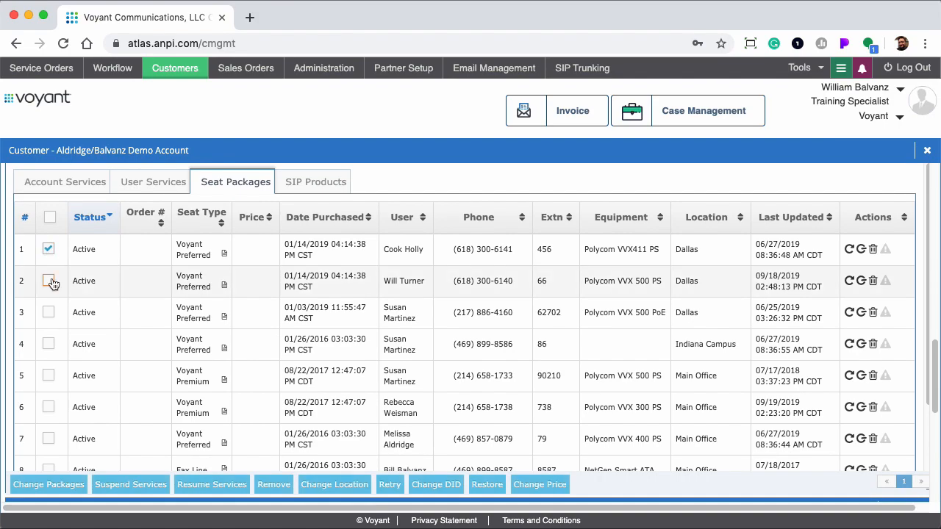
{"action": "left_click", "coordinate": [49, 281]}
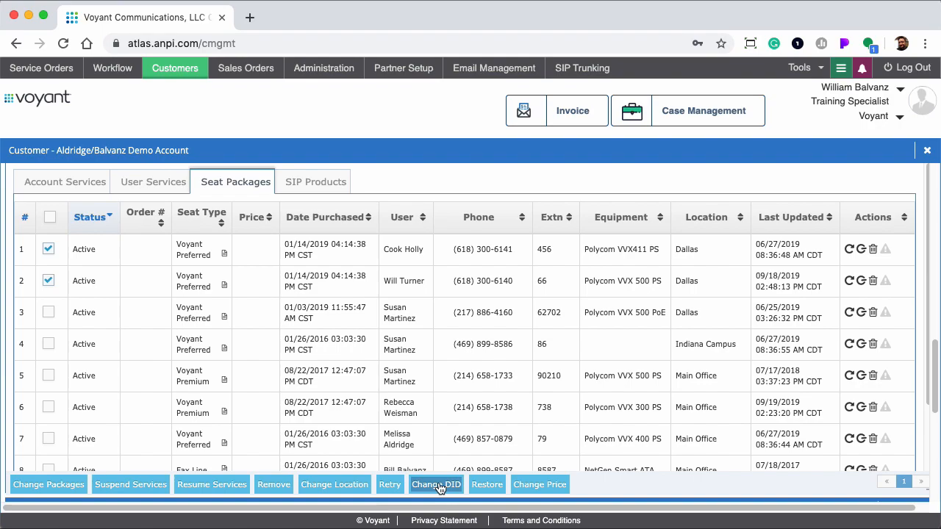
{"action": "scroll", "coordinate": [578, 424], "scroll_direction": "down", "scroll_amount": 1}
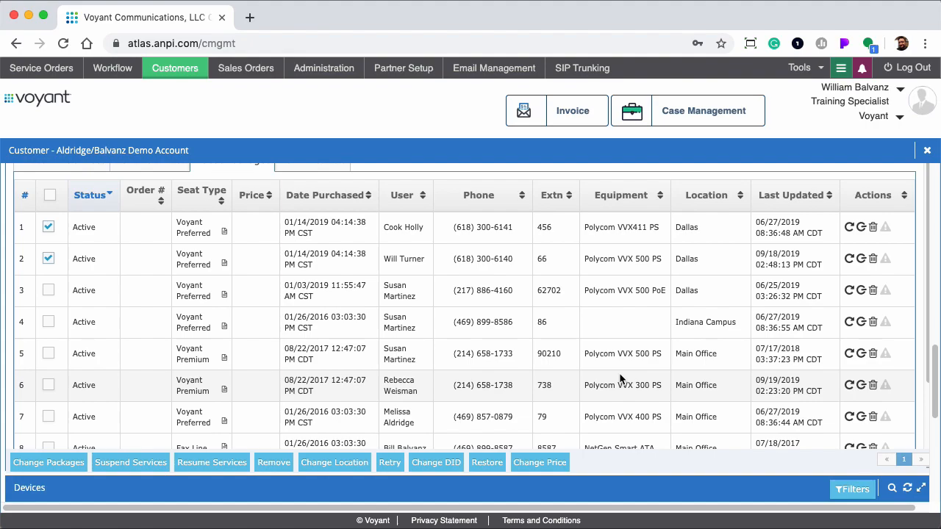
Launch the Customer Portal View for the demo account, choosing the administrator contact instead of the preselected end user
{"action": "scroll", "coordinate": [619, 379], "scroll_direction": "up", "scroll_amount": 15}
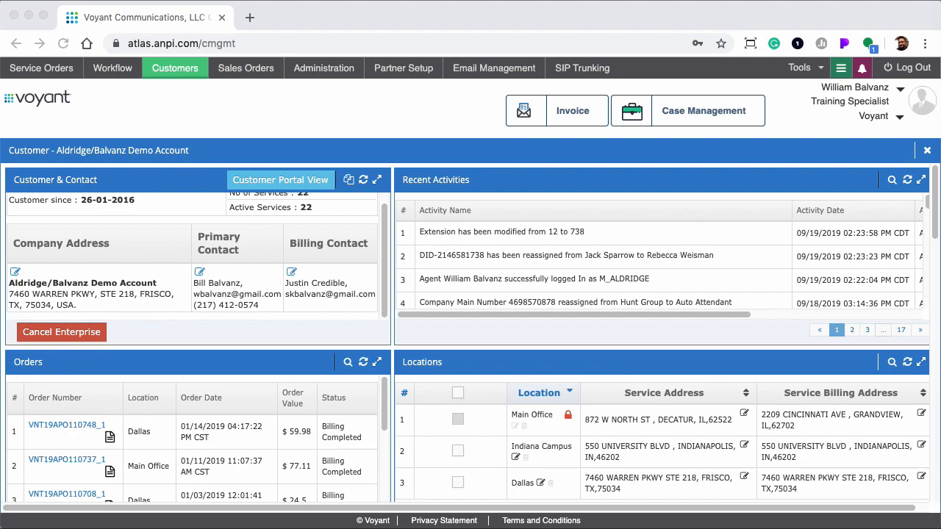
{"action": "left_click", "coordinate": [249, 187]}
{"action": "left_click", "coordinate": [259, 185]}
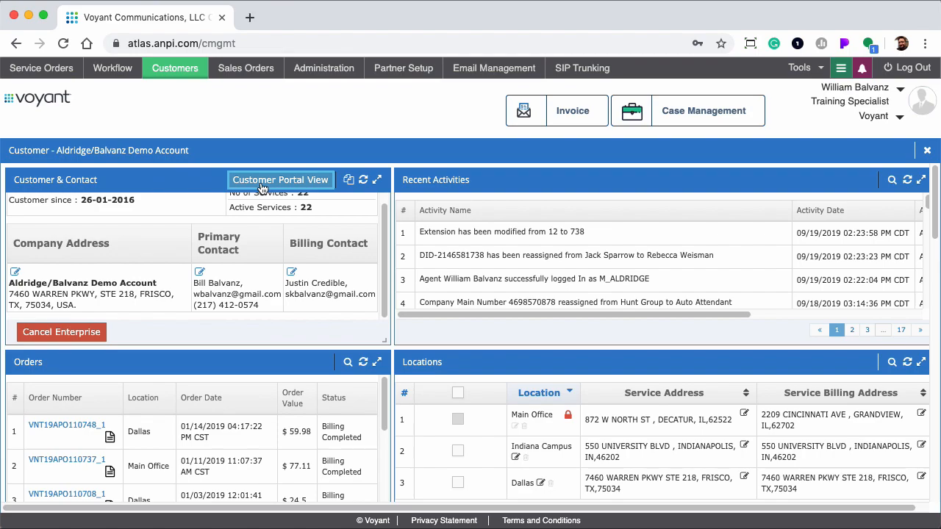
{"action": "left_click", "coordinate": [262, 187]}
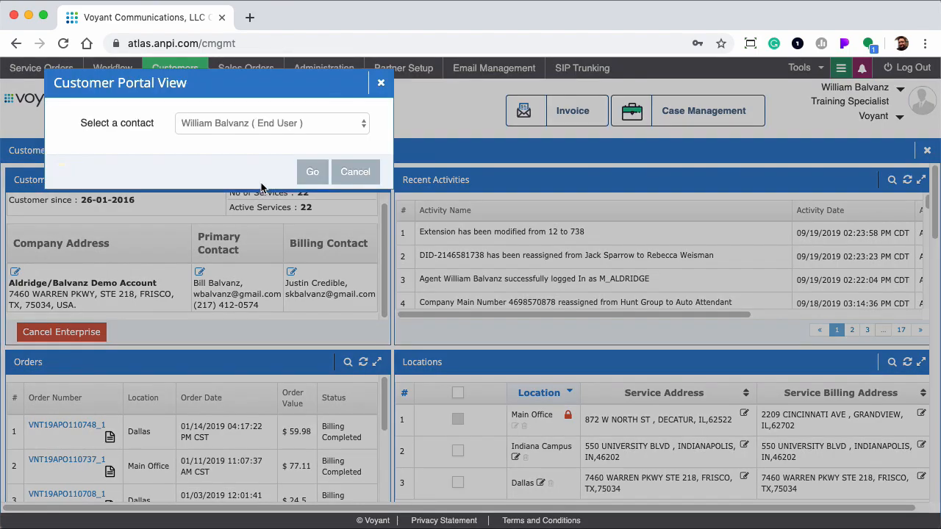
{"action": "left_click", "coordinate": [362, 124]}
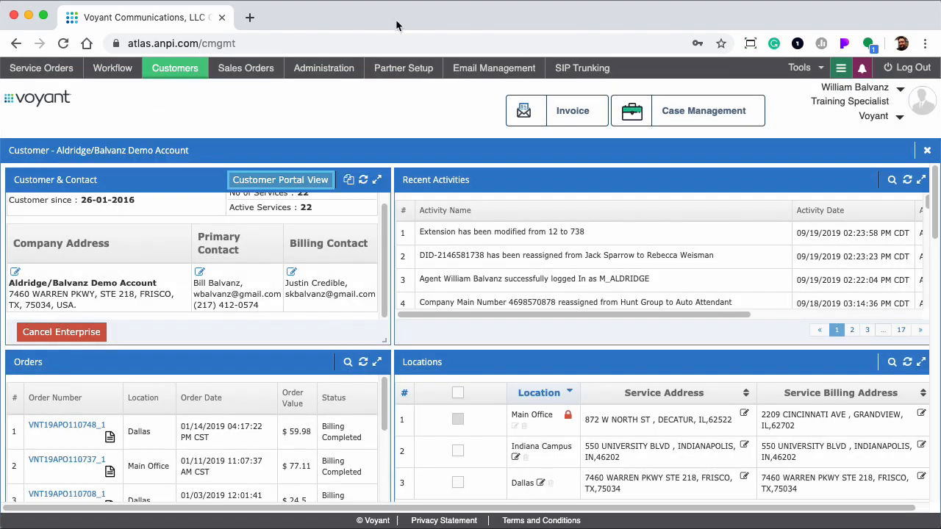
{"action": "left_click", "coordinate": [316, 180]}
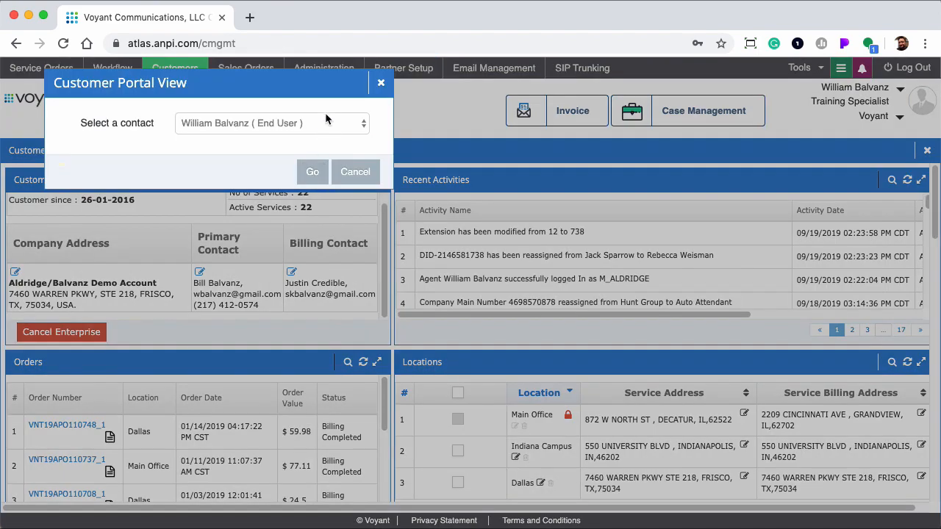
{"action": "left_click", "coordinate": [325, 123]}
{"action": "left_click", "coordinate": [326, 136]}
{"action": "left_click", "coordinate": [302, 173]}
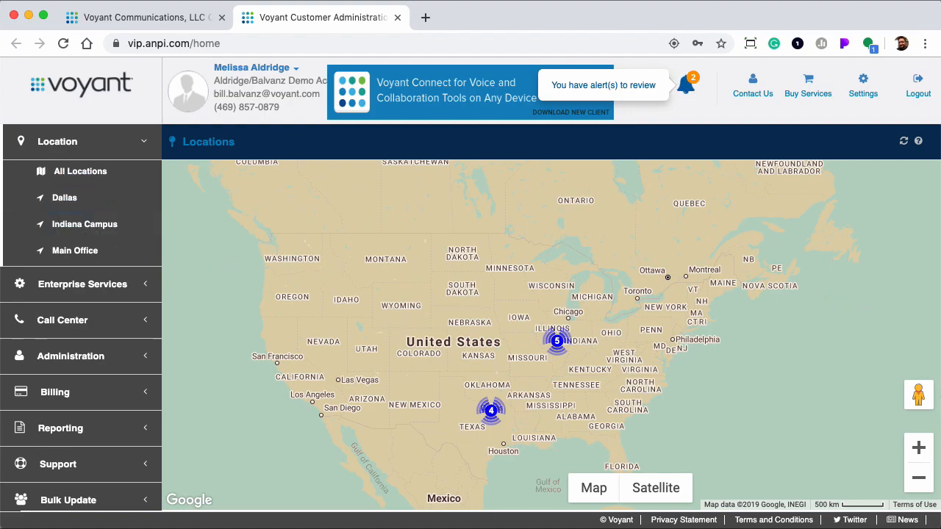
Find Decatur on the locations map, open its Main Office phone system list, and check extension 738's connected devices
{"action": "scroll", "coordinate": [602, 355], "scroll_direction": "up", "scroll_amount": 1}
{"action": "scroll", "coordinate": [530, 327], "scroll_direction": "up", "scroll_amount": 4}
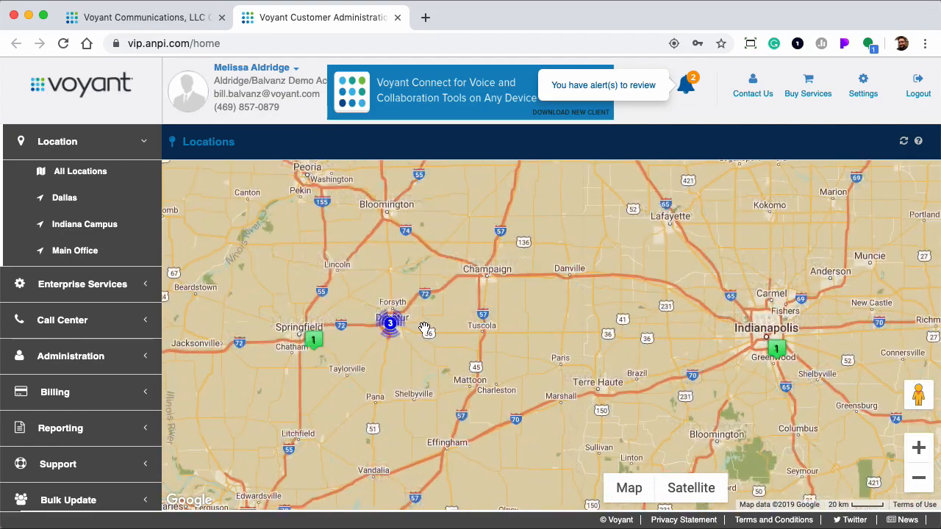
{"action": "left_click_drag", "start_coordinate": [426, 329], "coordinate": [513, 328]}
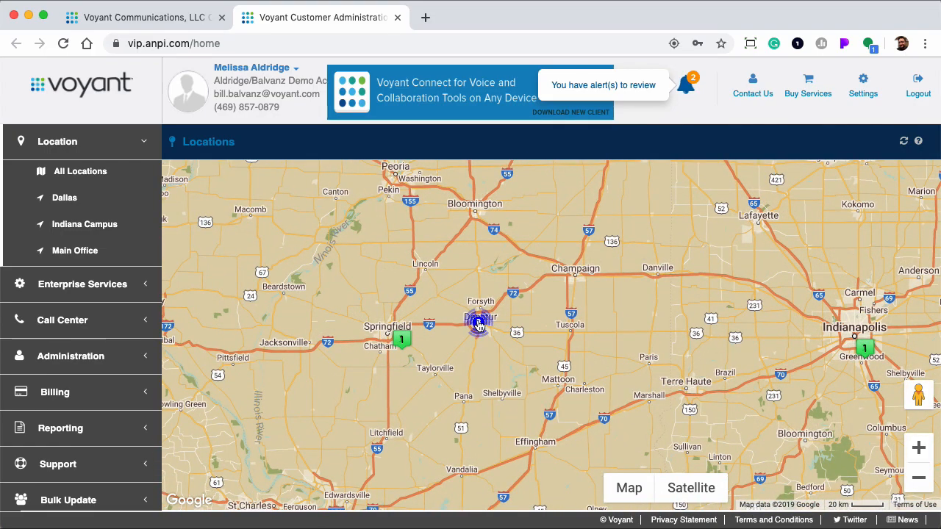
{"action": "left_click", "coordinate": [479, 324]}
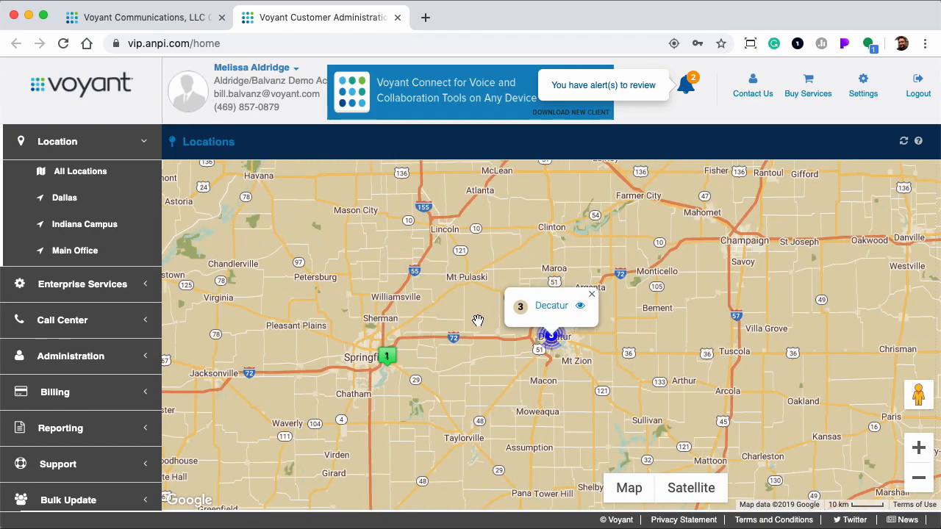
{"action": "left_click", "coordinate": [565, 308]}
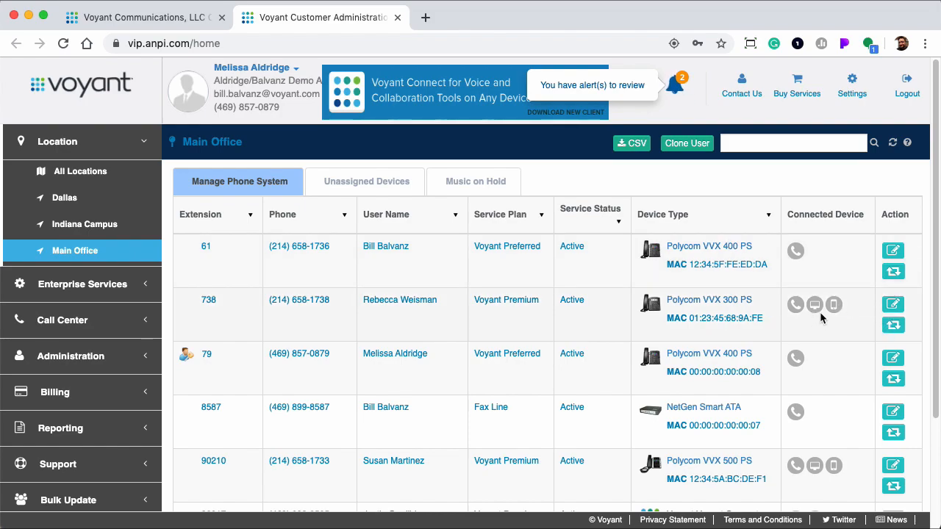
{"action": "mouse_move", "coordinate": [818, 316]}
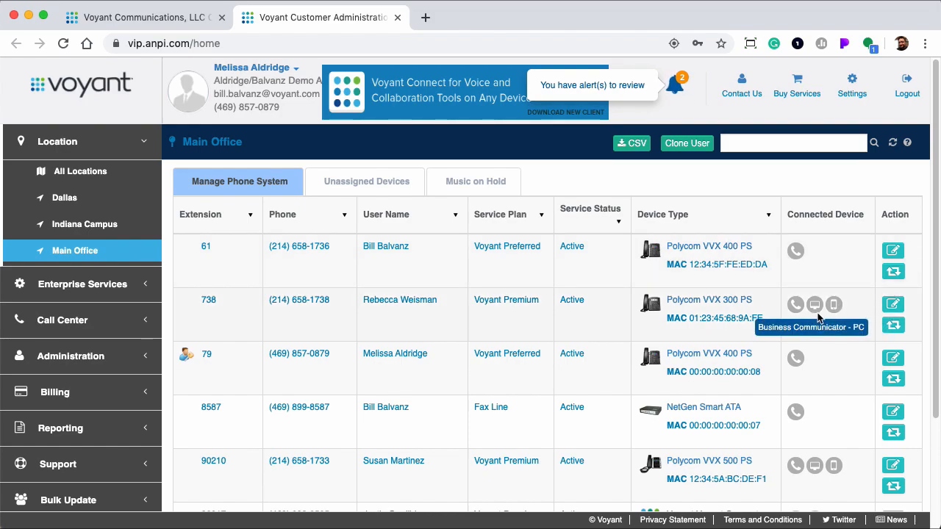
Try switching off Call Forwarding Always for extension 738, review its messaging and E911 Service Address settings, and close without saving
{"action": "left_click", "coordinate": [894, 306]}
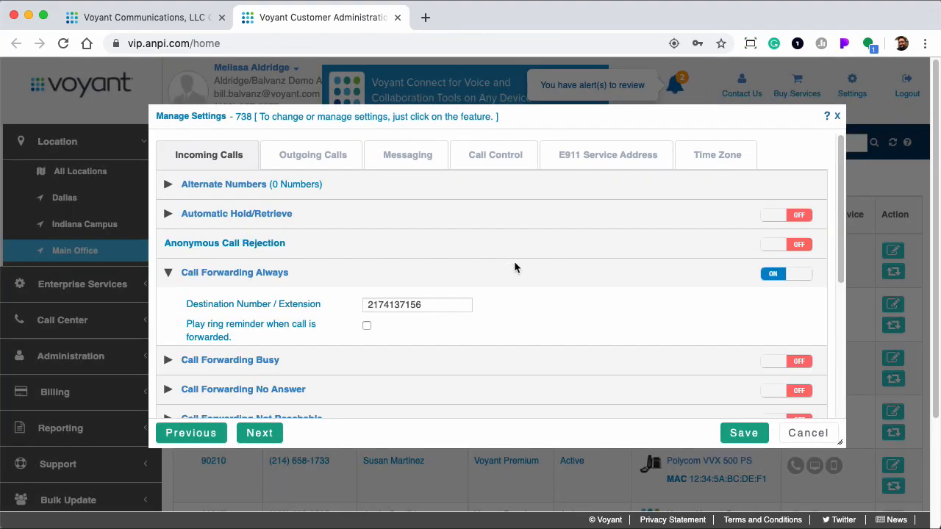
{"action": "left_click", "coordinate": [771, 273]}
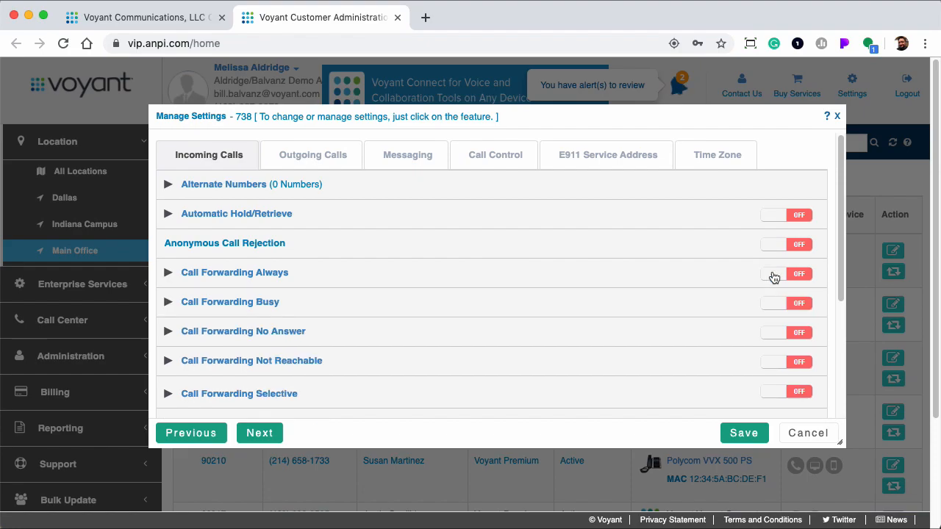
{"action": "left_click", "coordinate": [415, 155]}
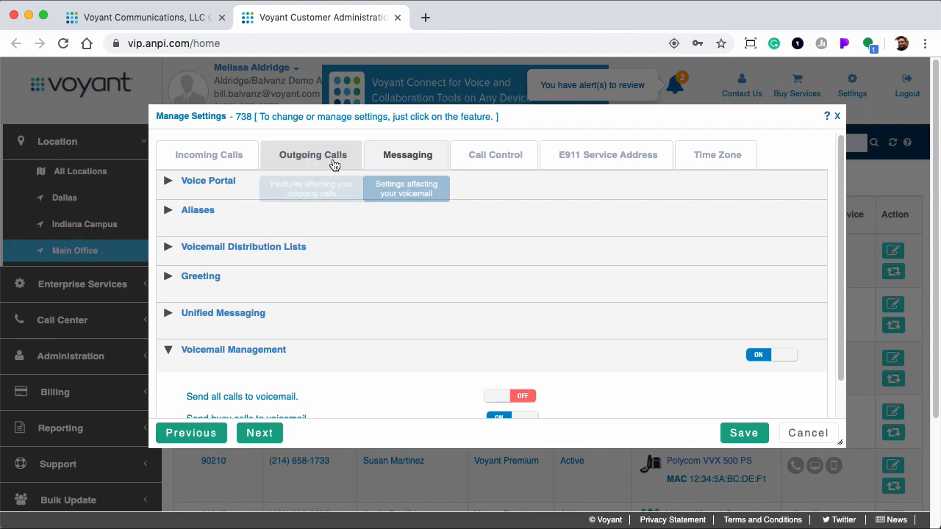
{"action": "left_click", "coordinate": [608, 157]}
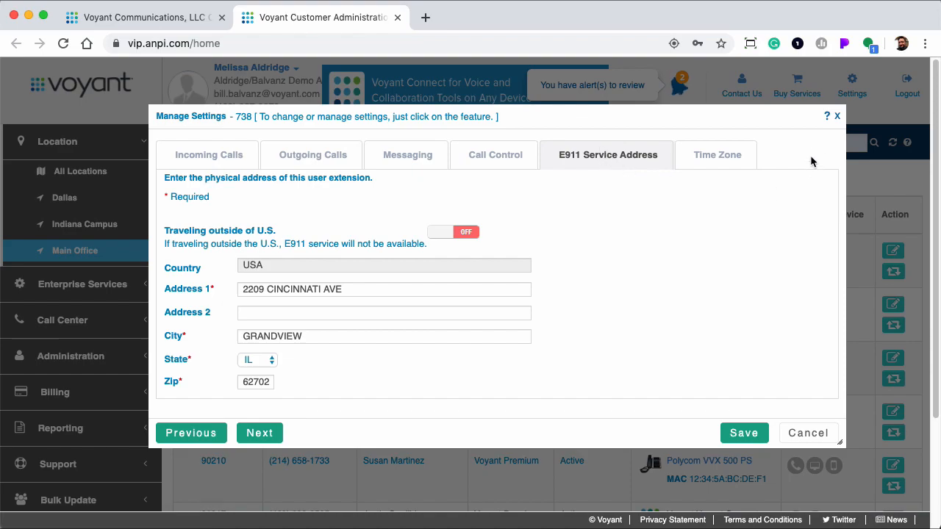
{"action": "left_click", "coordinate": [836, 115]}
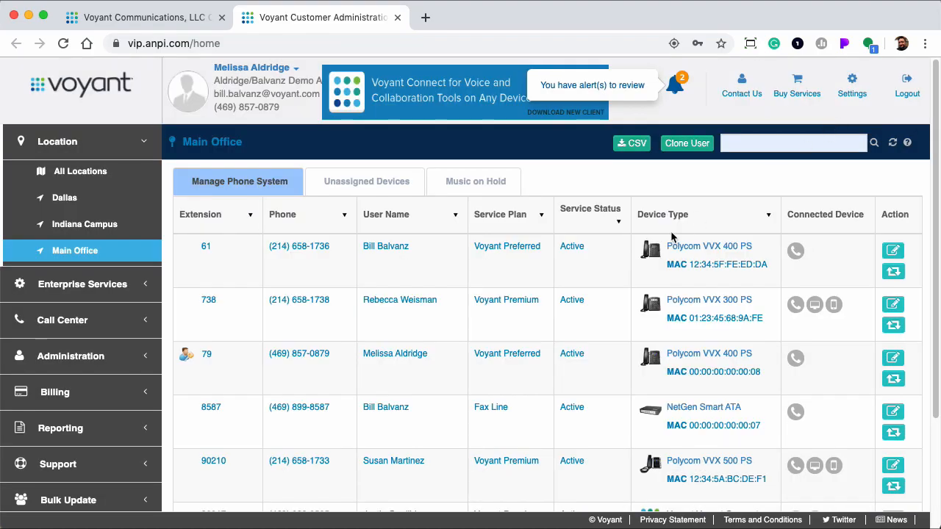
Open the Overflow auto attendant under the enterprise services and examine its settings, rules and business hours menus
{"action": "left_click", "coordinate": [121, 293]}
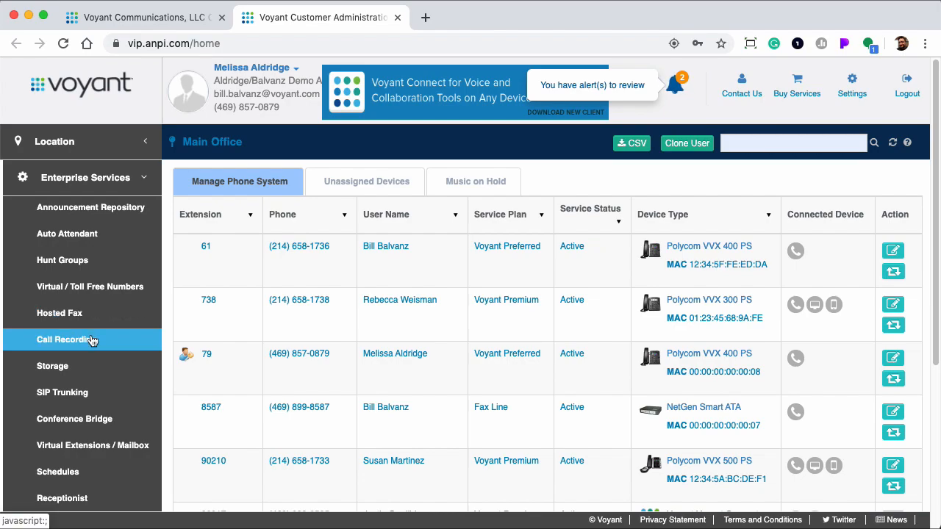
{"action": "left_click", "coordinate": [96, 235]}
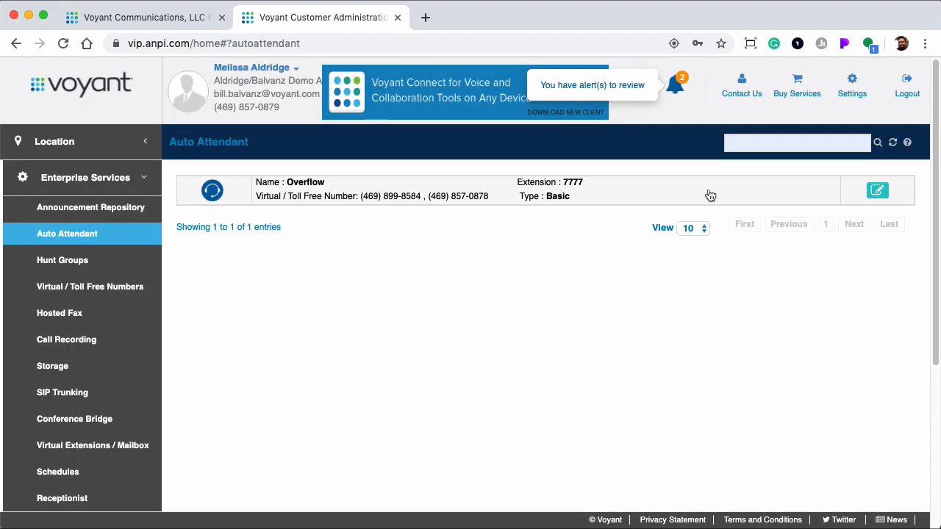
{"action": "left_click", "coordinate": [755, 197]}
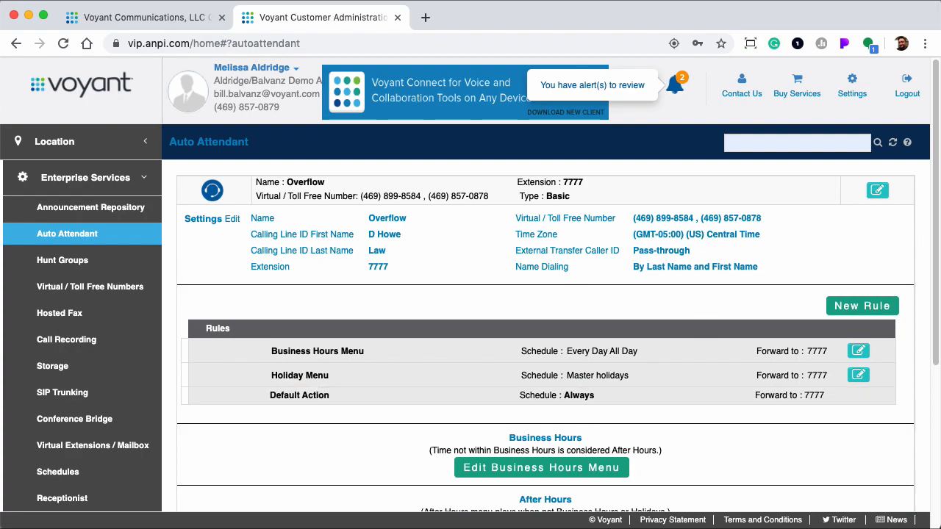
{"action": "scroll", "coordinate": [130, 441], "scroll_direction": "down", "scroll_amount": 3}
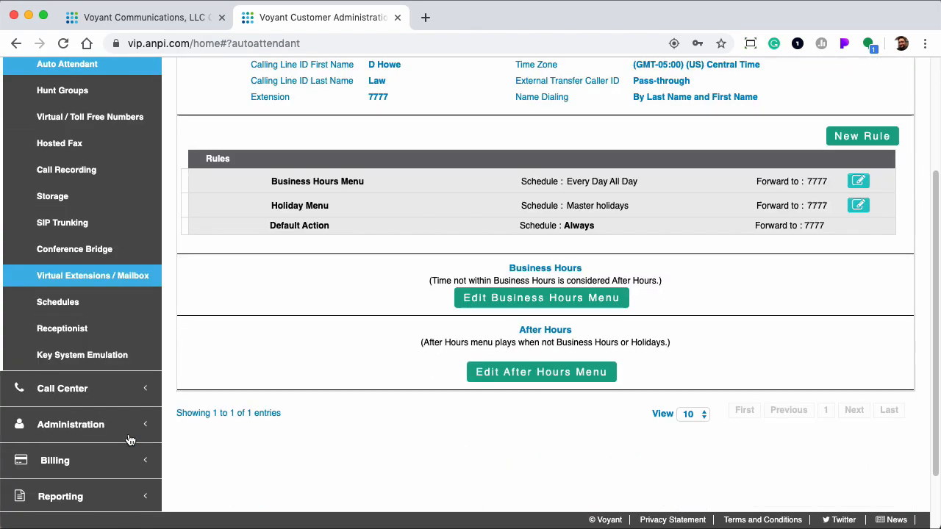
Examine the bulk update options for Calling Line ID and Auto Attendant
{"action": "scroll", "coordinate": [129, 439], "scroll_direction": "down", "scroll_amount": 1}
{"action": "left_click", "coordinate": [94, 493]}
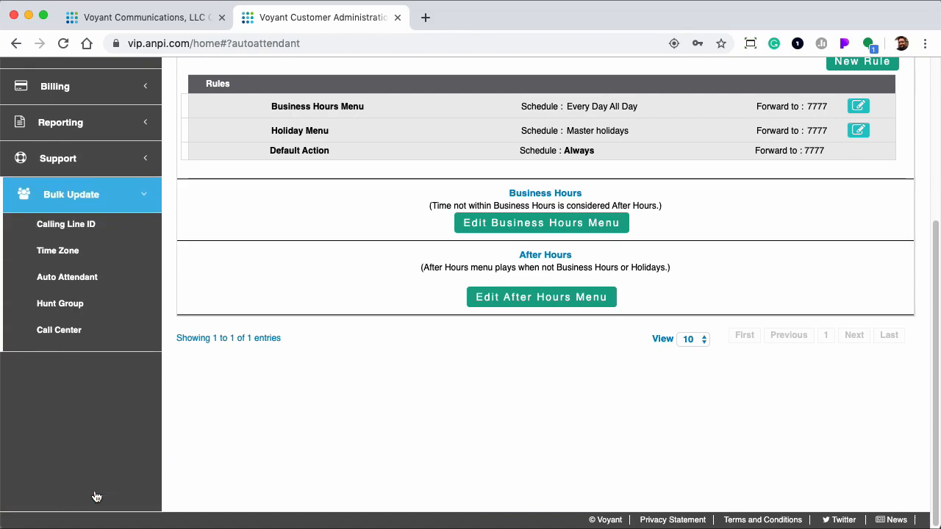
{"action": "scroll", "coordinate": [96, 497], "scroll_direction": "down", "scroll_amount": 1}
{"action": "left_click", "coordinate": [100, 183]}
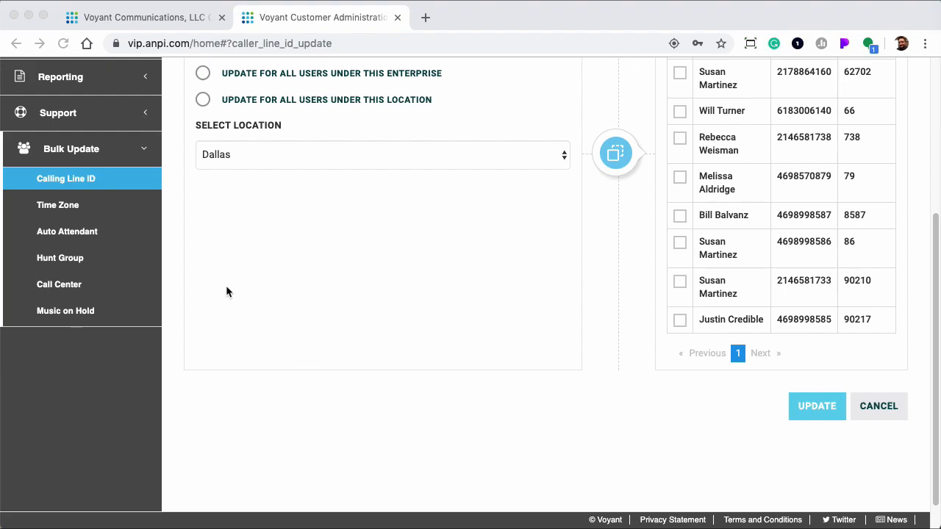
{"action": "left_click", "coordinate": [105, 233]}
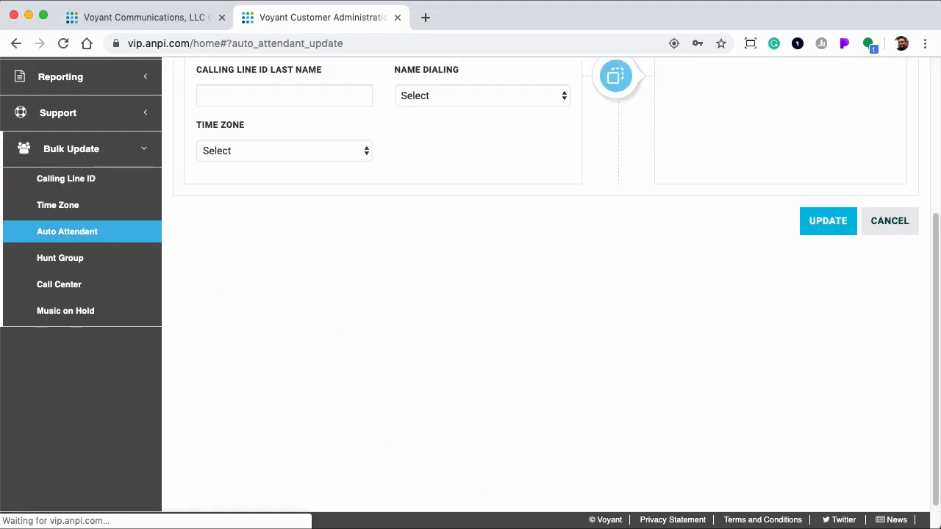
{"action": "scroll", "coordinate": [662, 438], "scroll_direction": "up", "scroll_amount": 5}
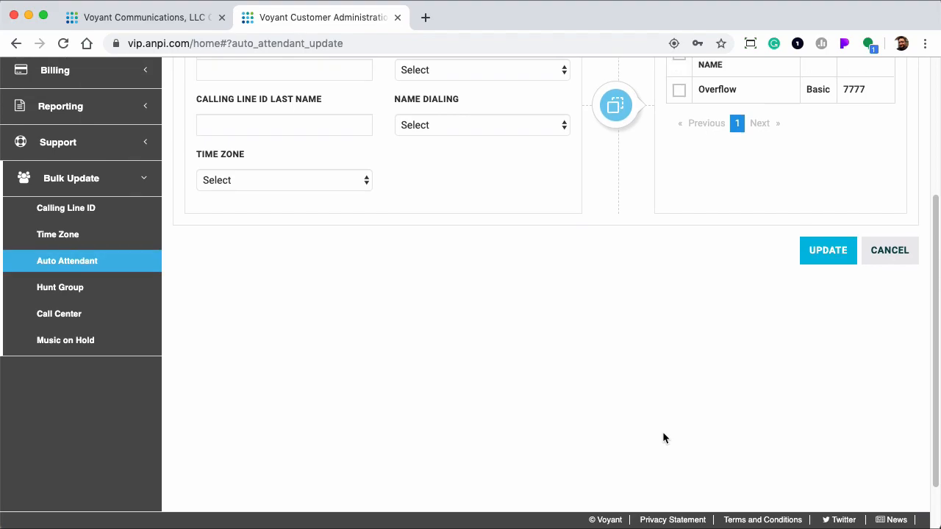